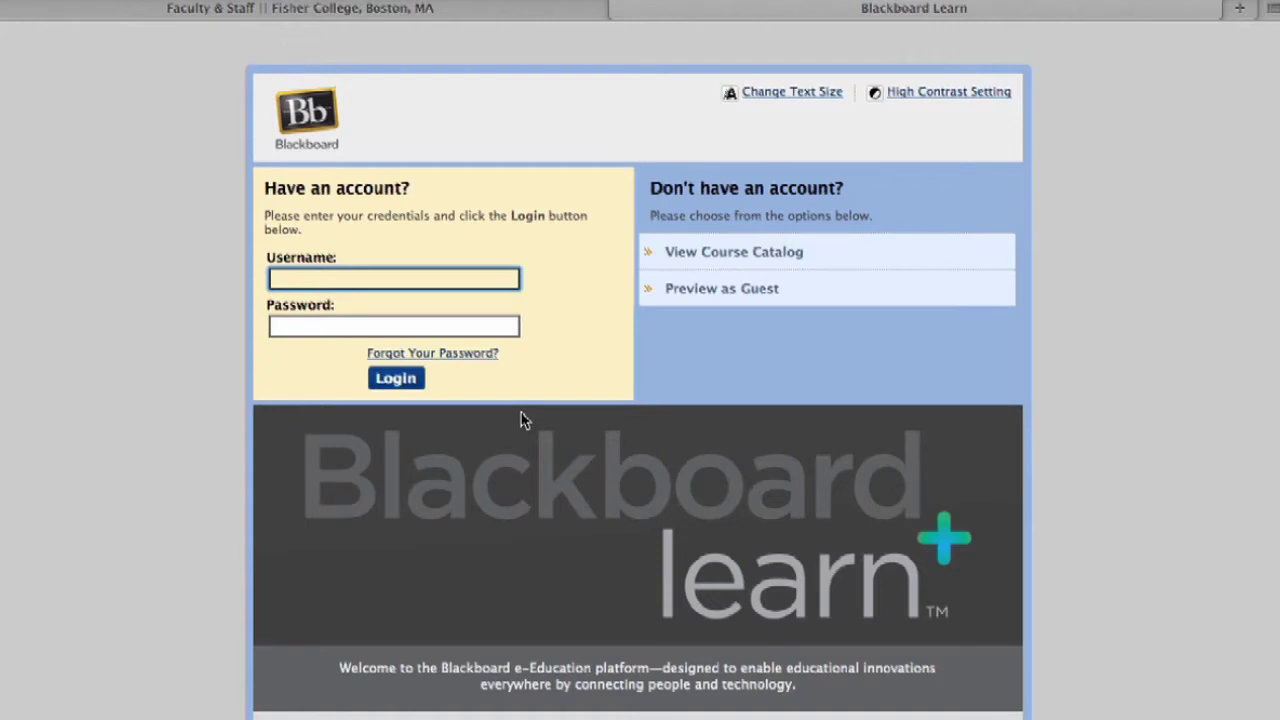
Log in to Blackboard Learn with the account's username and password.
type("kevintvpro")
left_click(304, 327)
type("******")
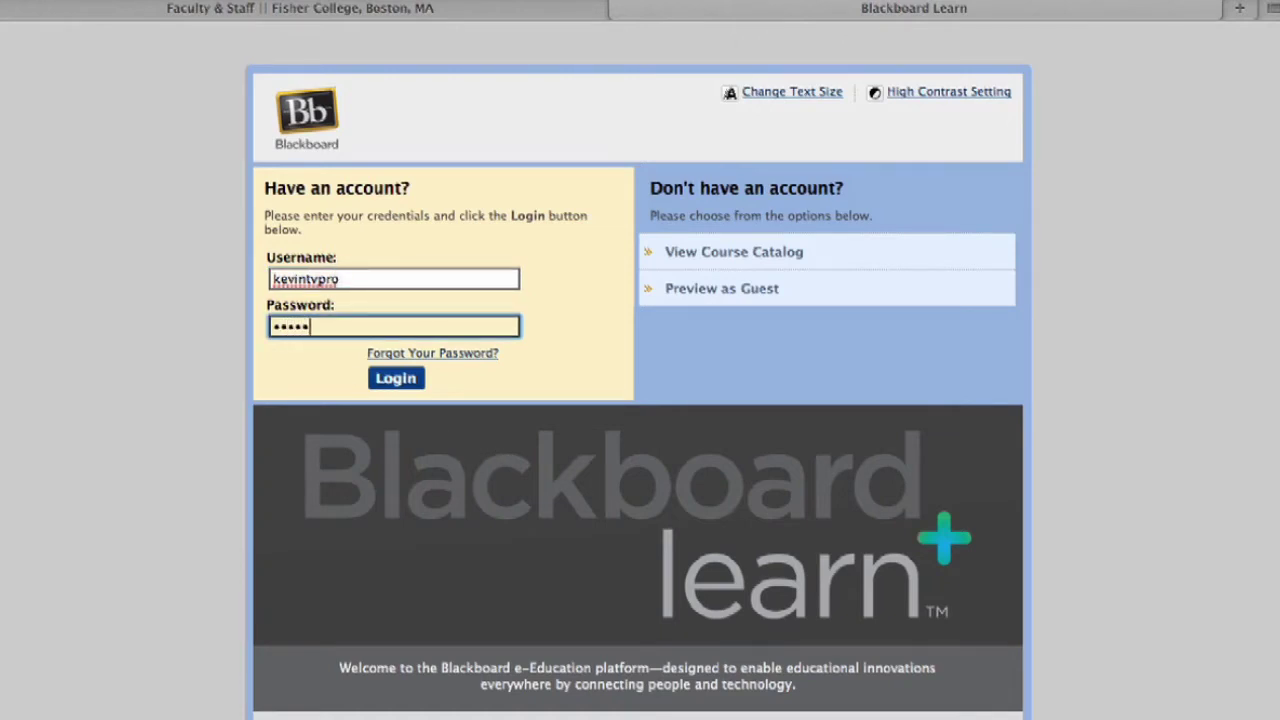
left_click(392, 380)
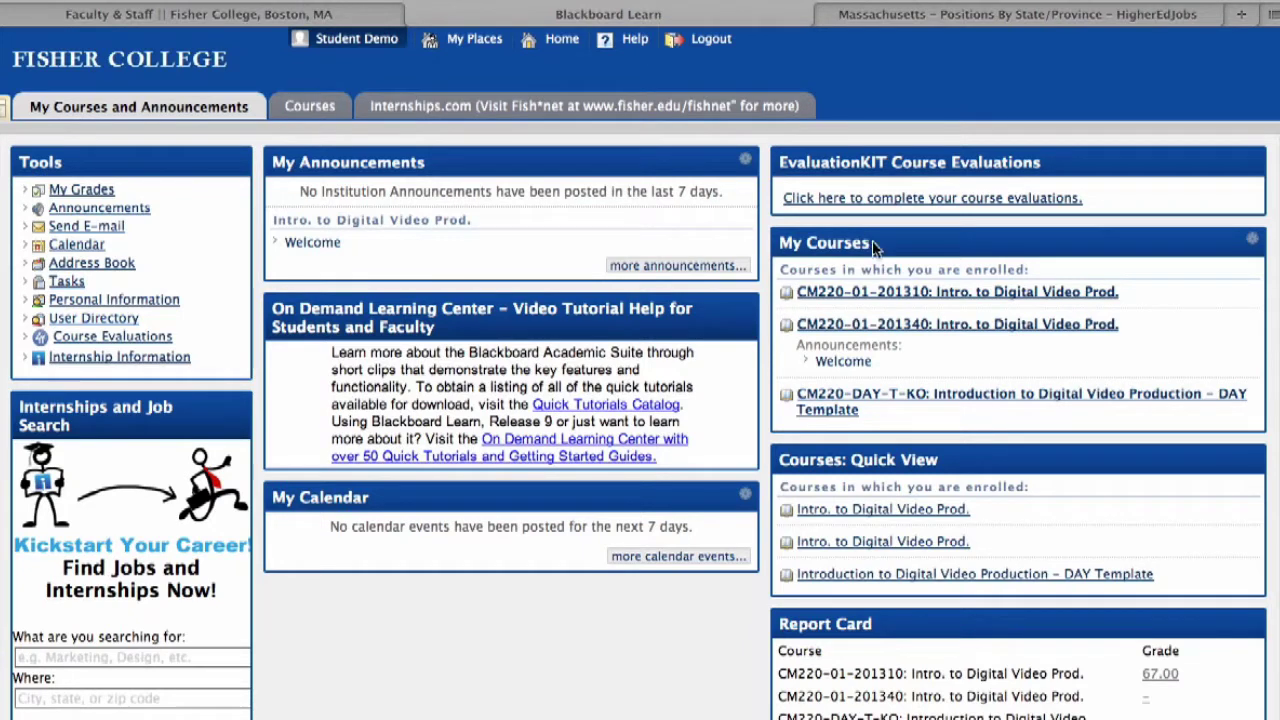
left_click(890, 327)
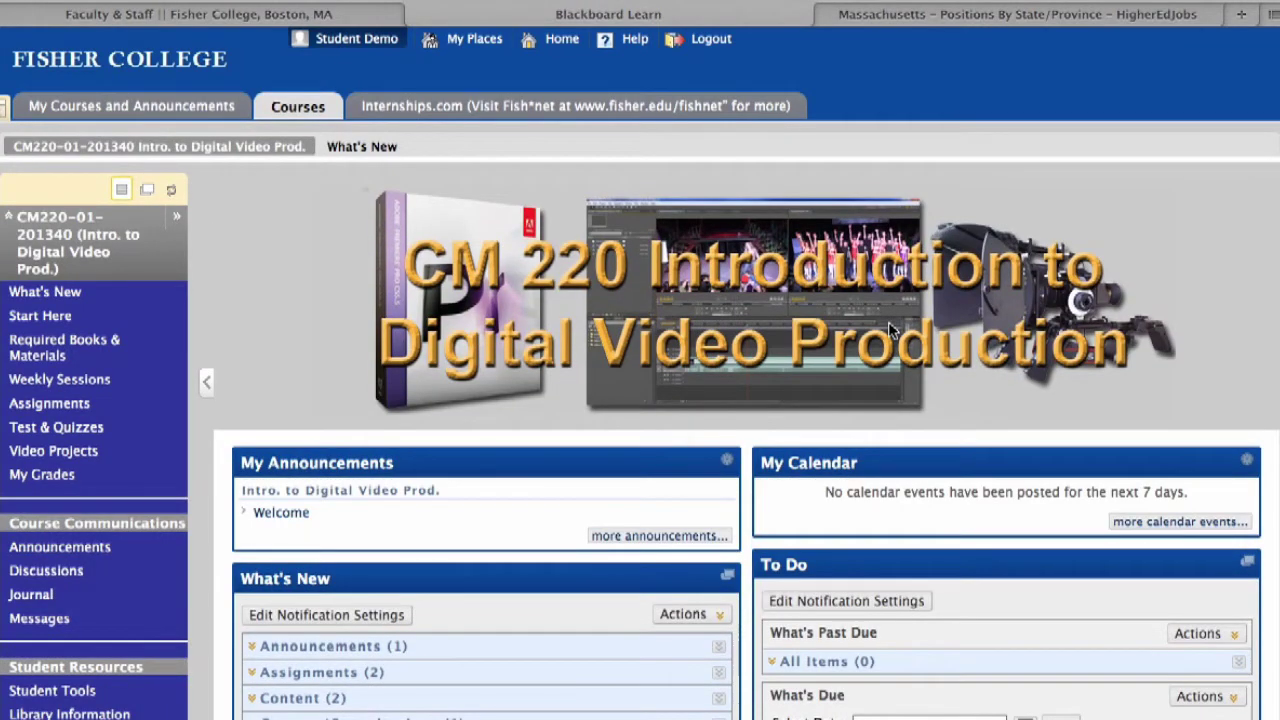
scroll(890, 330, "down", 1)
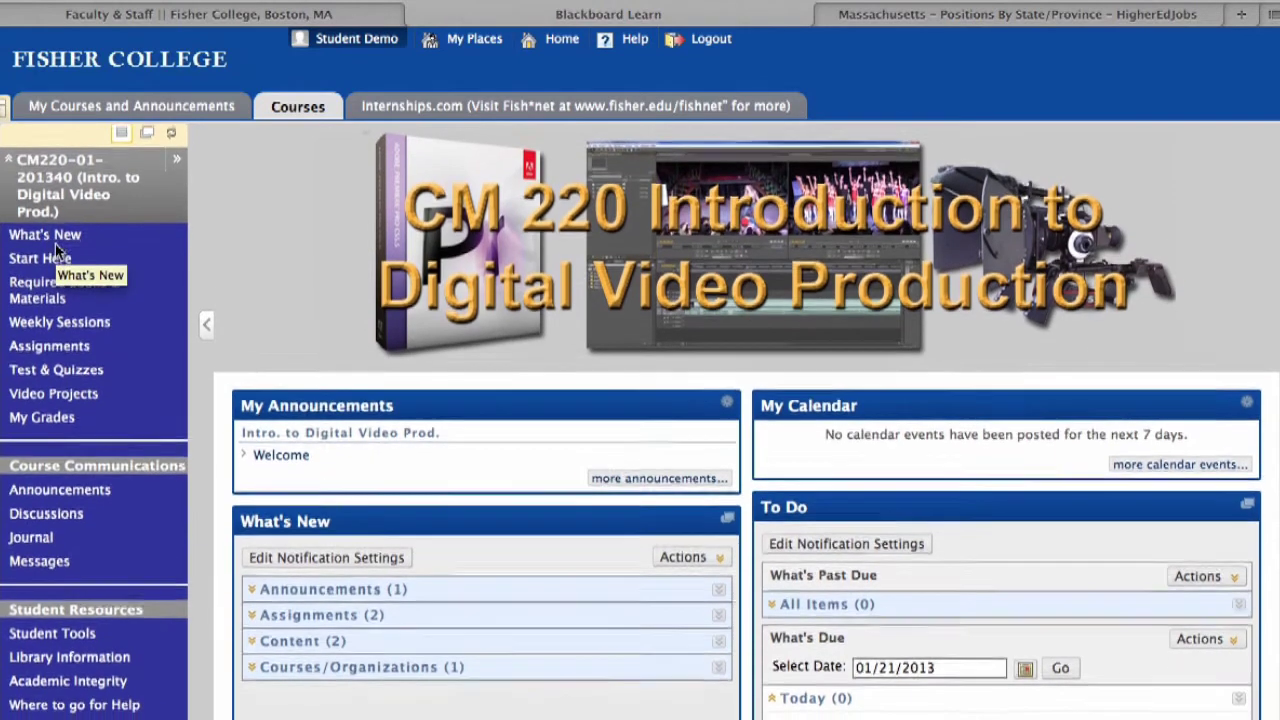
scroll(58, 255, "down", 1)
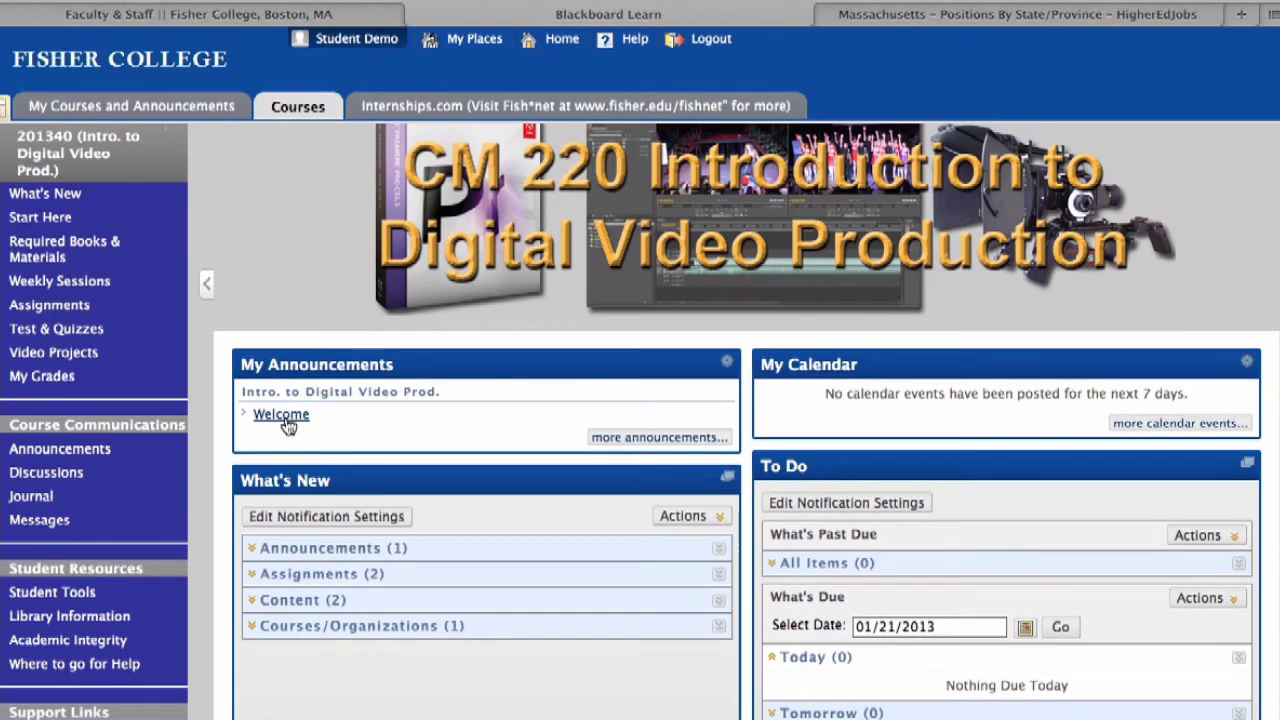
scroll(289, 427, "down", 2)
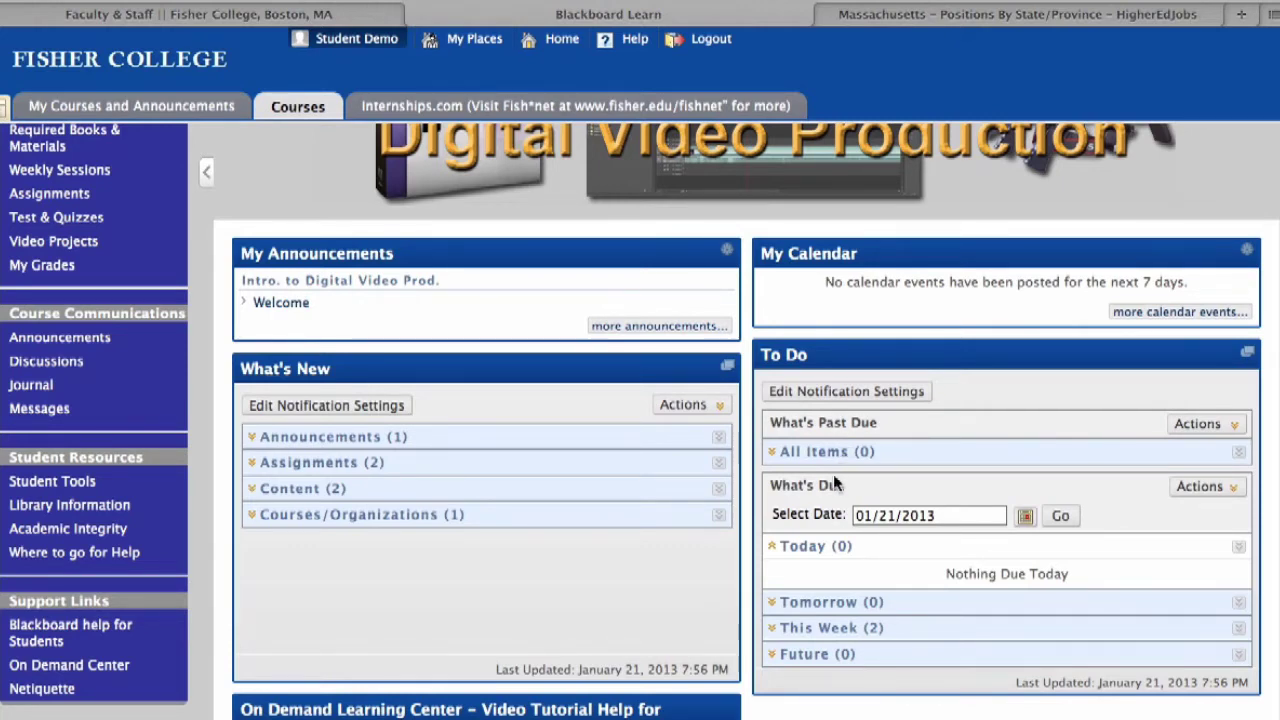
Check the assignments due This Week in the To Do module and collapse the list again.
scroll(841, 485, "down", 1)
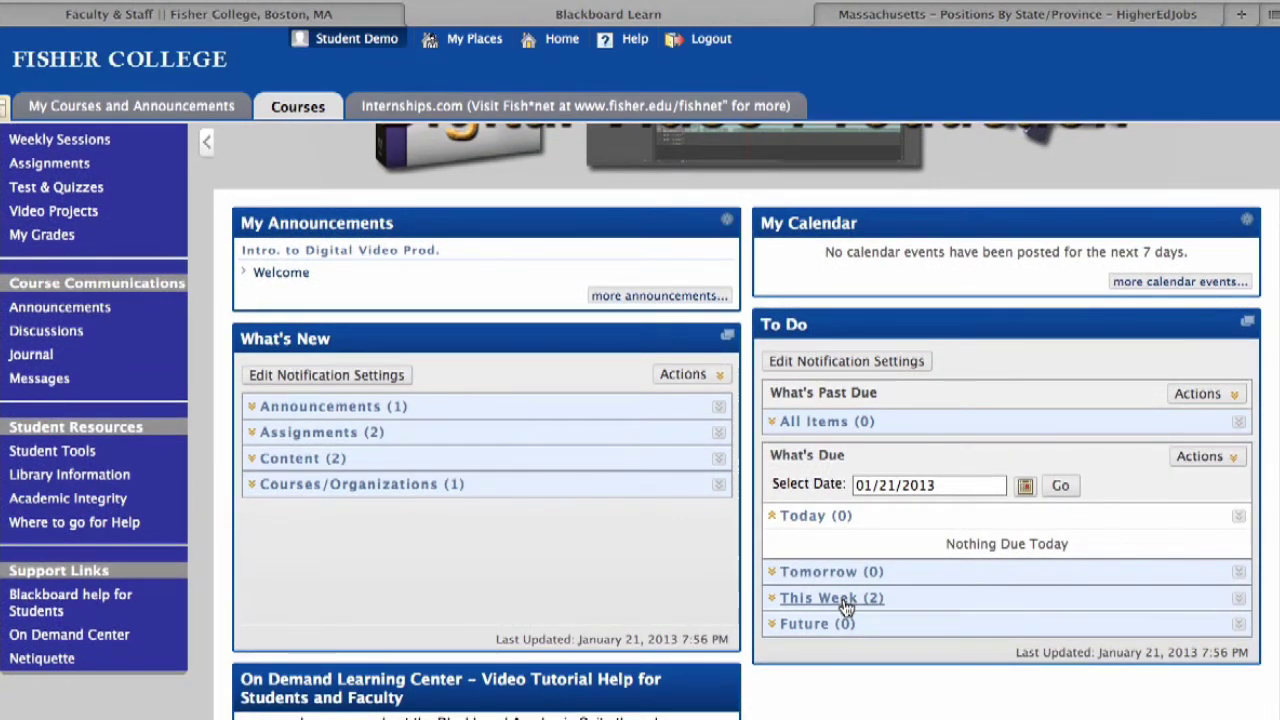
left_click(846, 598)
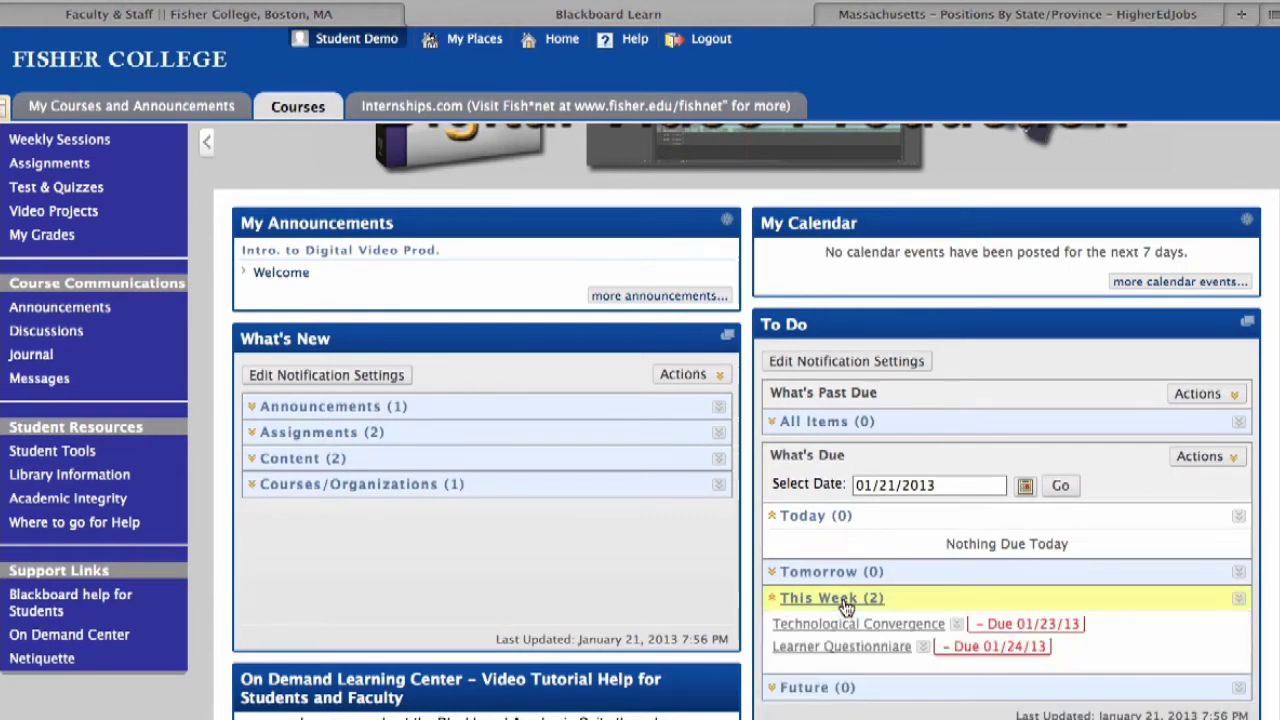
left_click(845, 600)
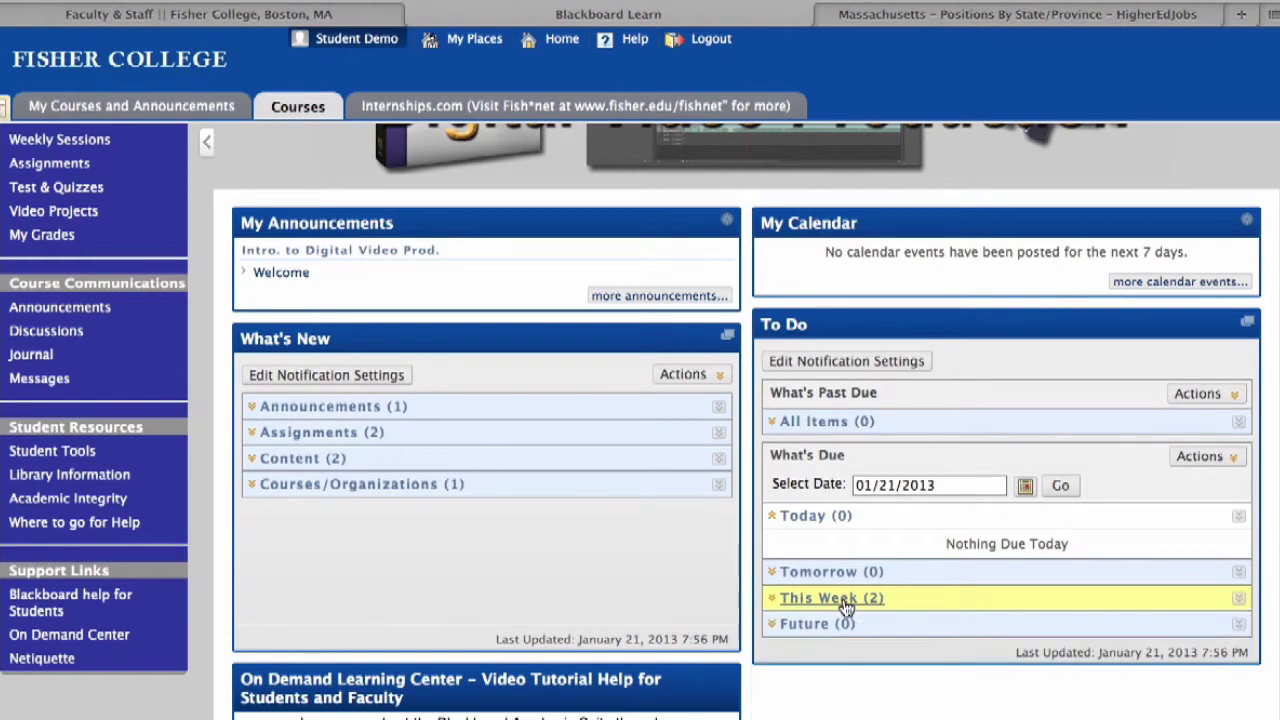
Open the course's Start Here page and look through its introduction video, syllabus, camcorder contract and other listed items.
scroll(337, 273, "up", 3)
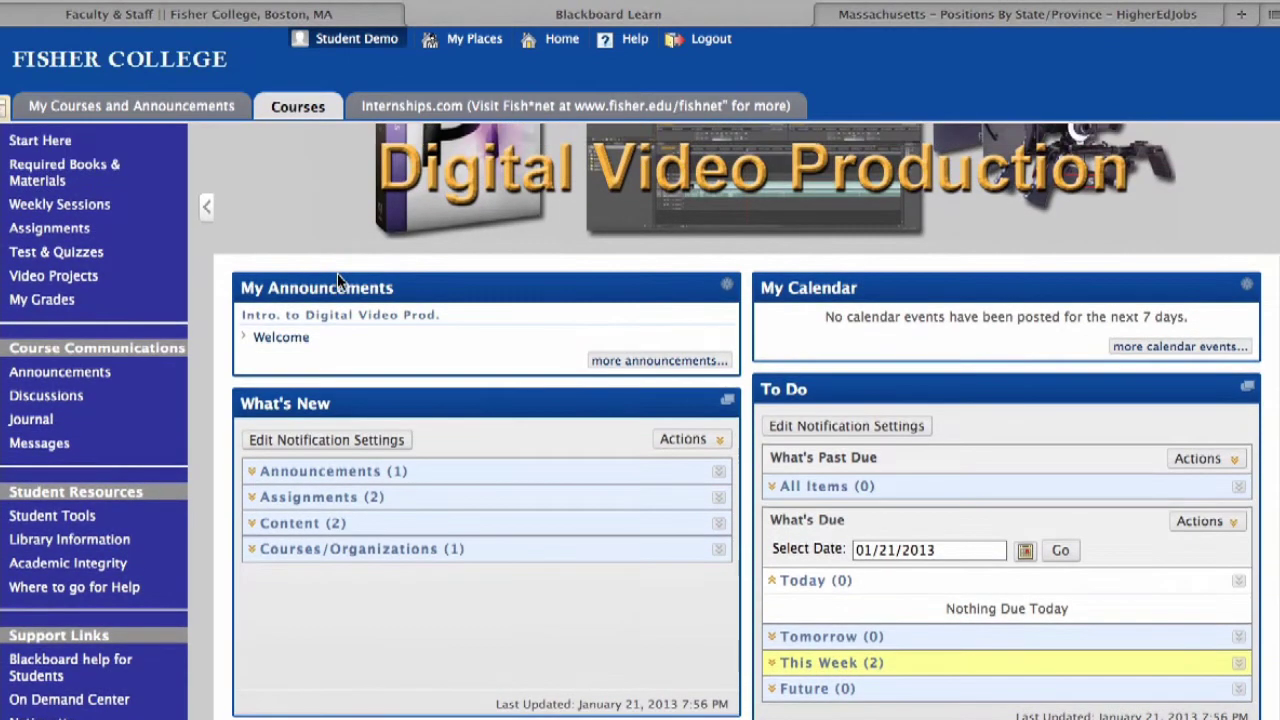
scroll(337, 273, "up", 1)
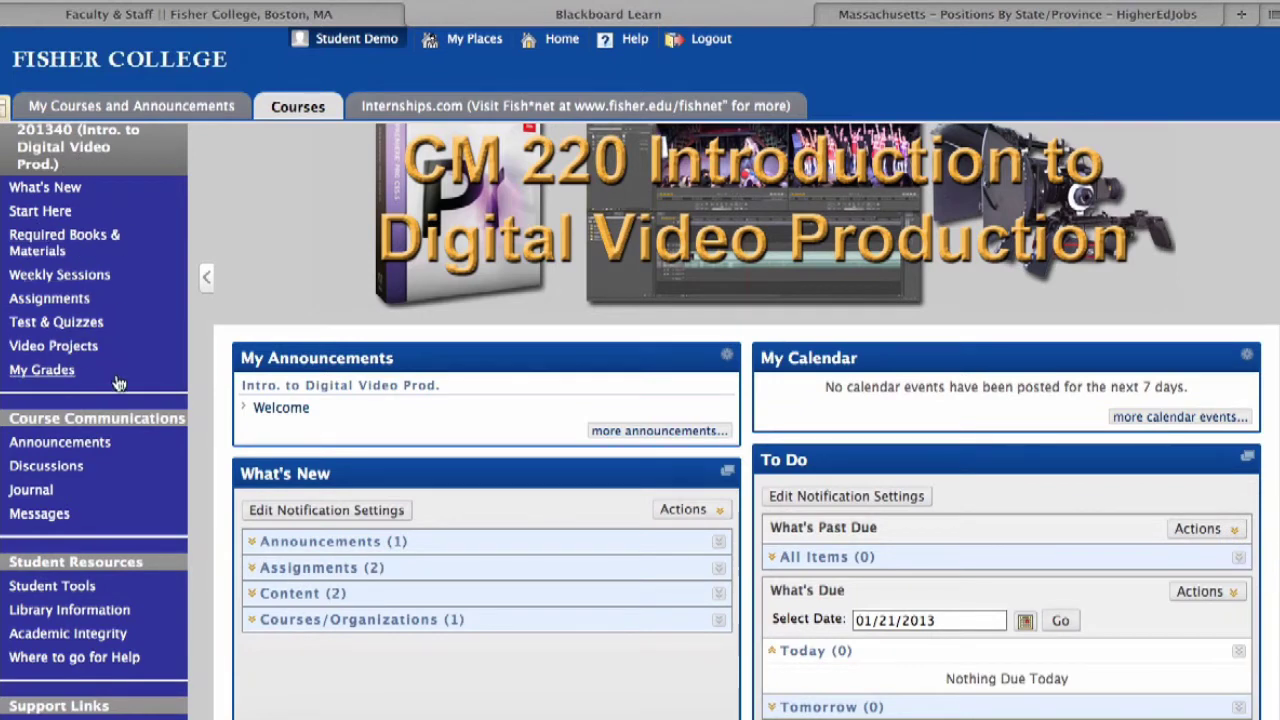
left_click(55, 219)
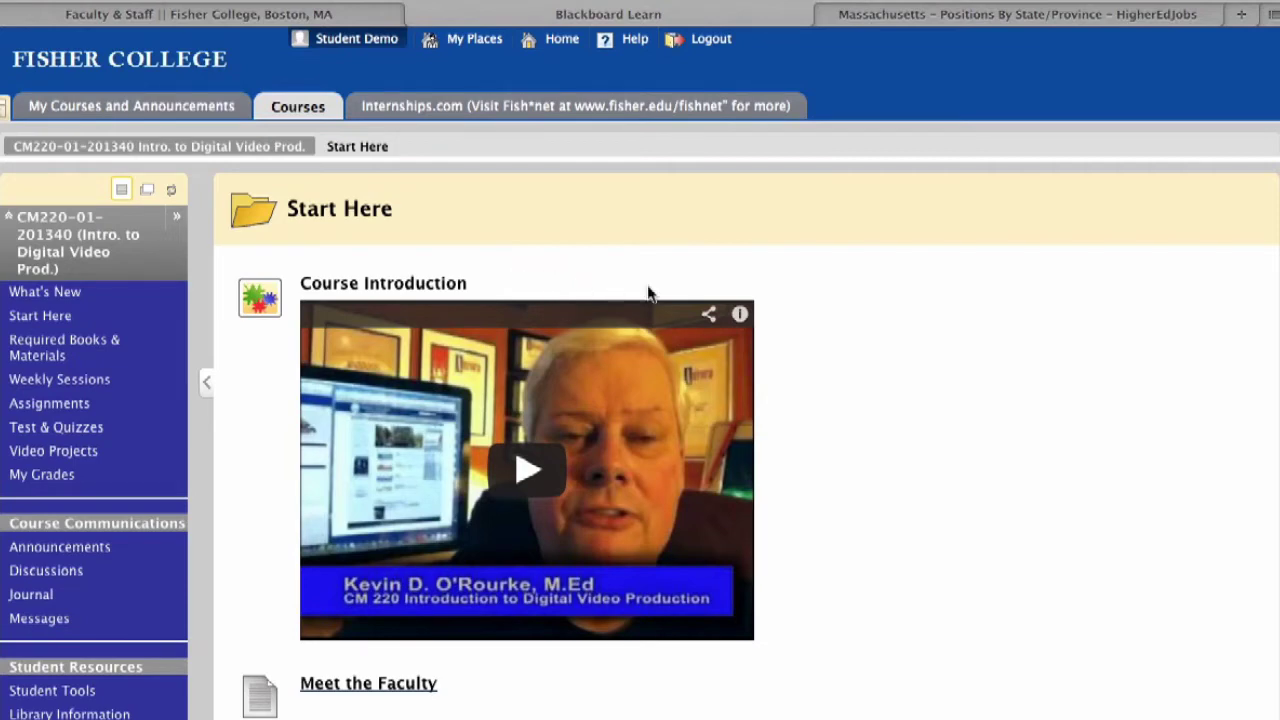
scroll(782, 303, "down", 3)
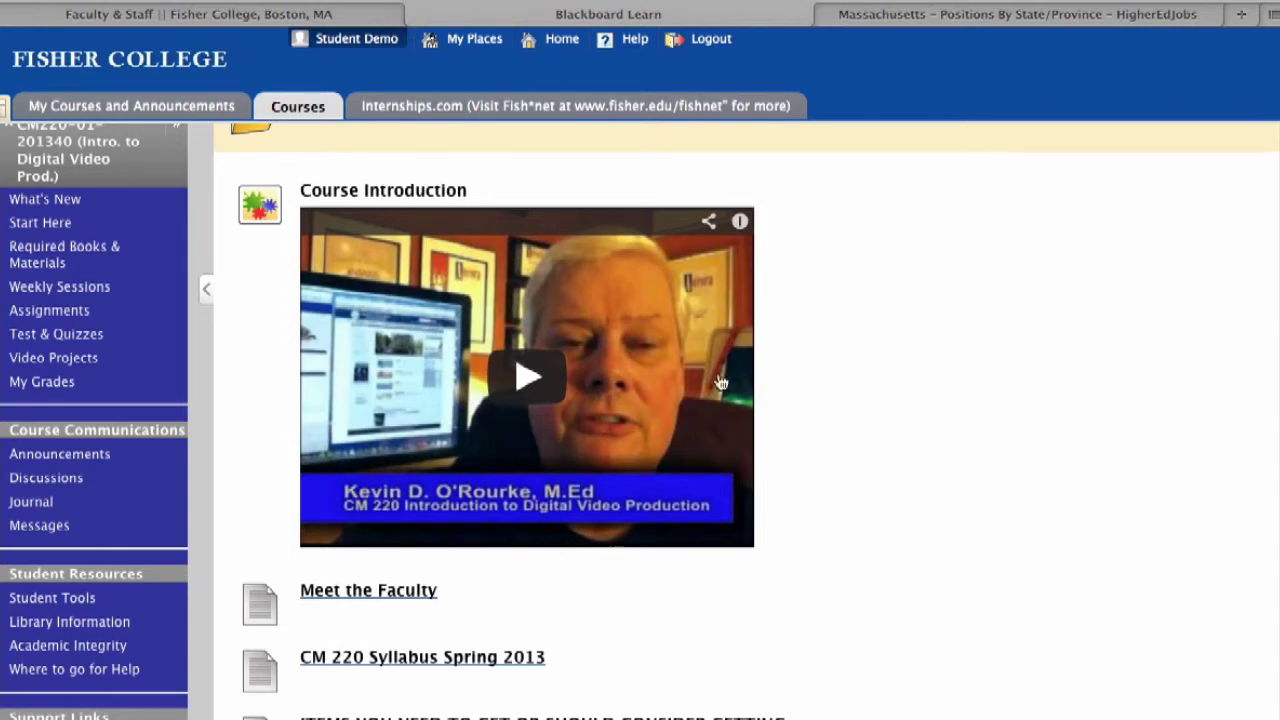
scroll(514, 450, "down", 3)
scroll(500, 521, "down", 1)
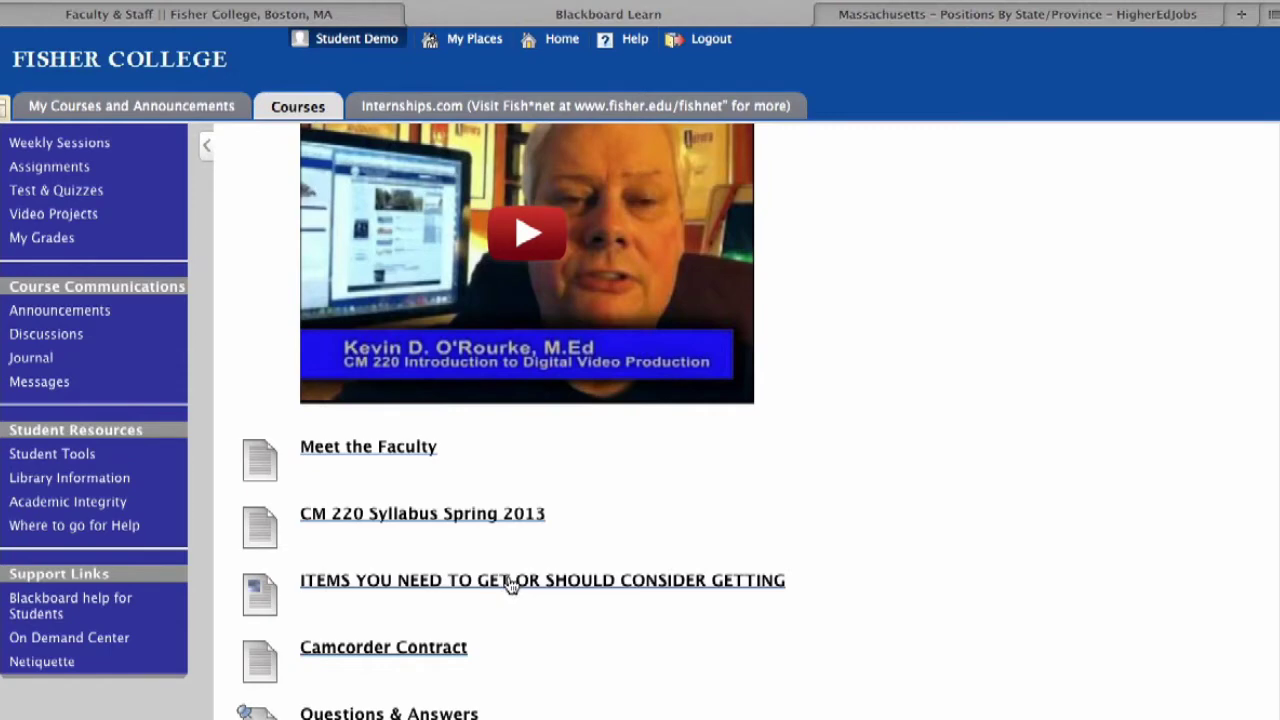
scroll(509, 584, "down", 1)
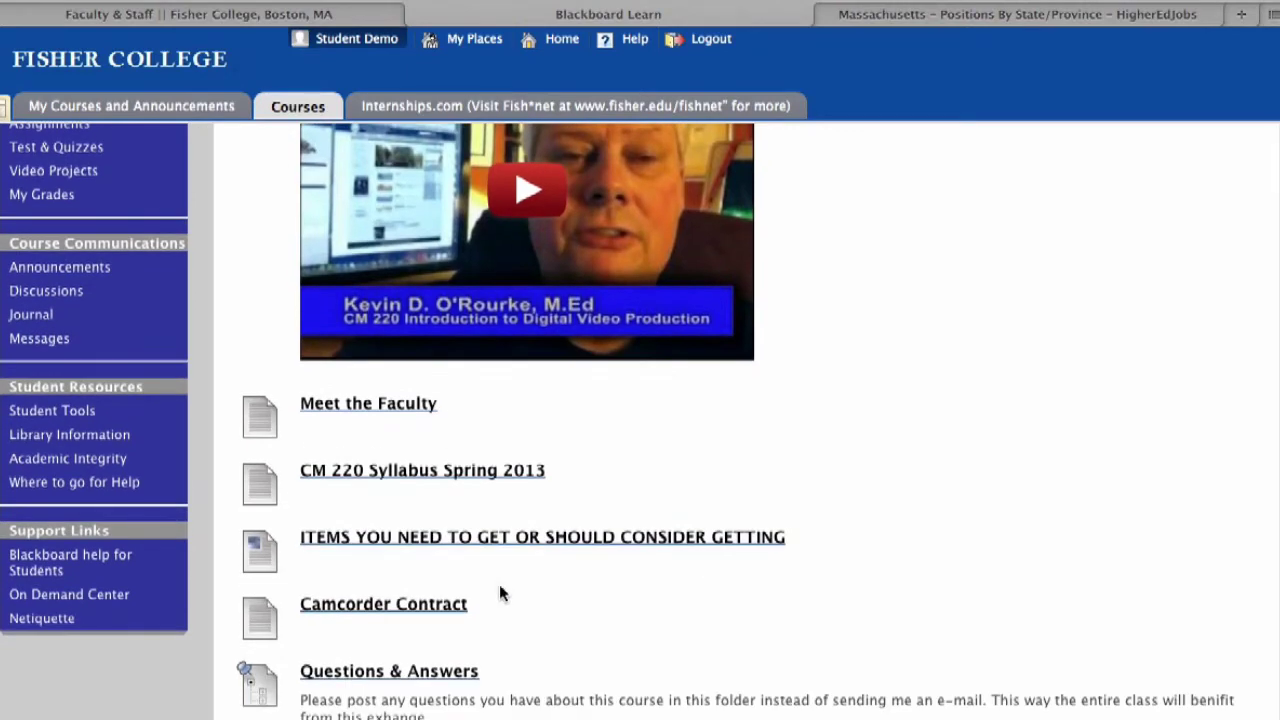
scroll(480, 590, "down", 1)
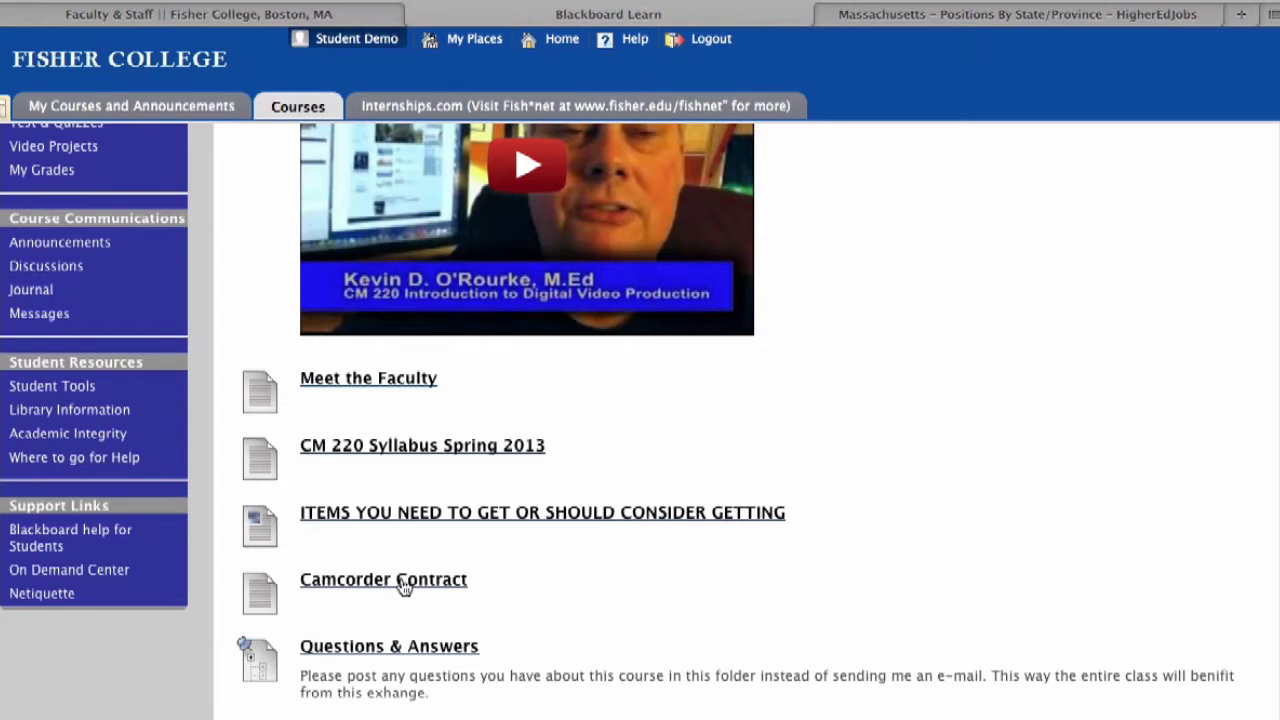
Open Week 1 in Weekly Sessions and view its Welcome page and table of contents.
scroll(296, 474, "up", 2)
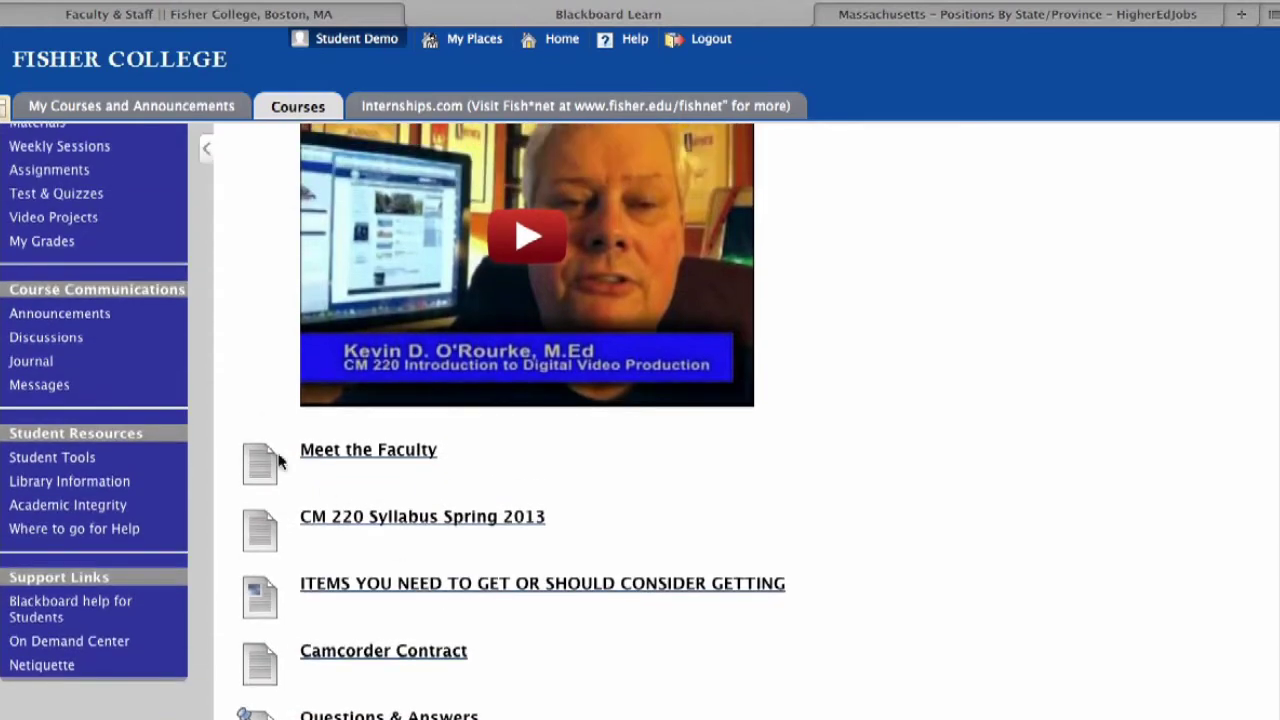
scroll(251, 406, "up", 5)
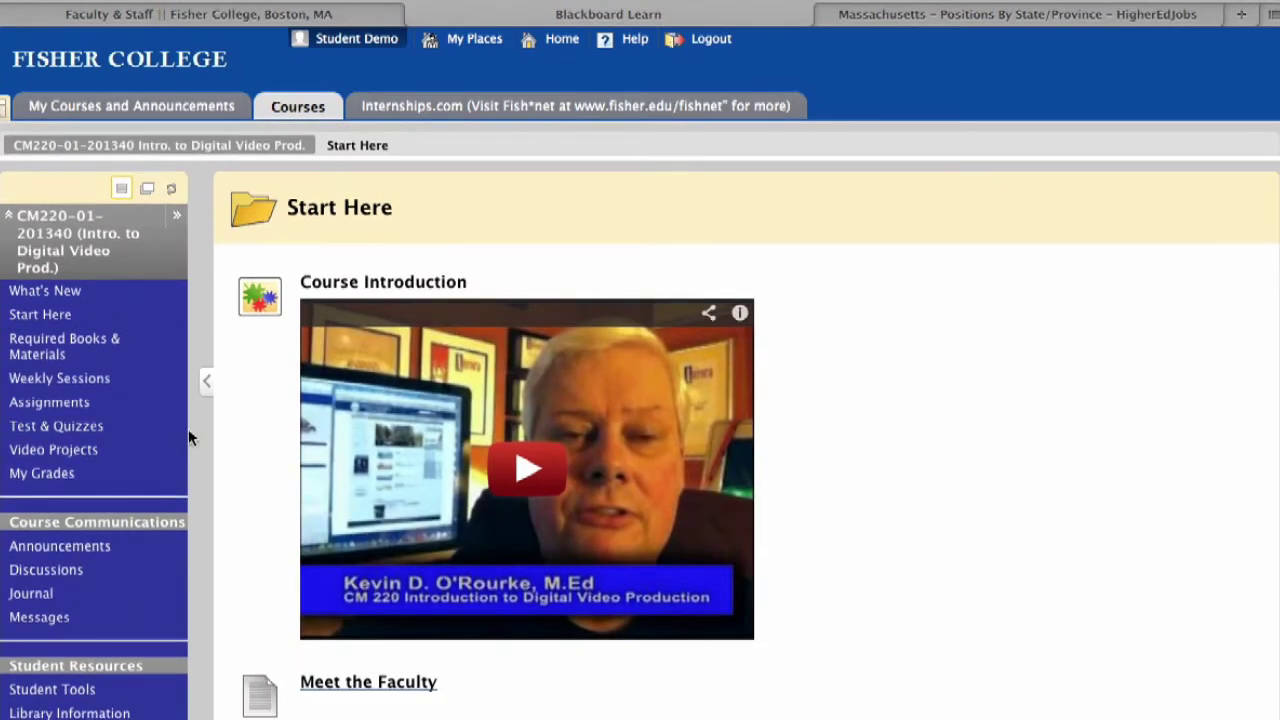
left_click(62, 382)
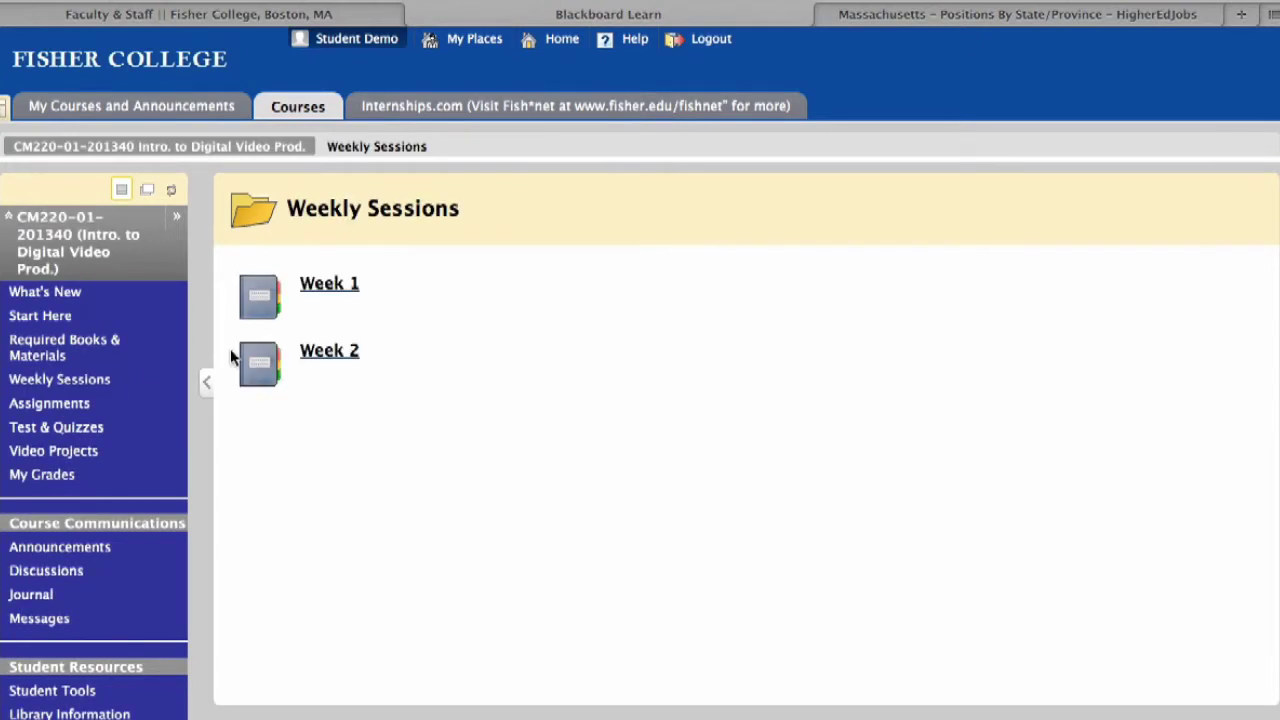
left_click(330, 285)
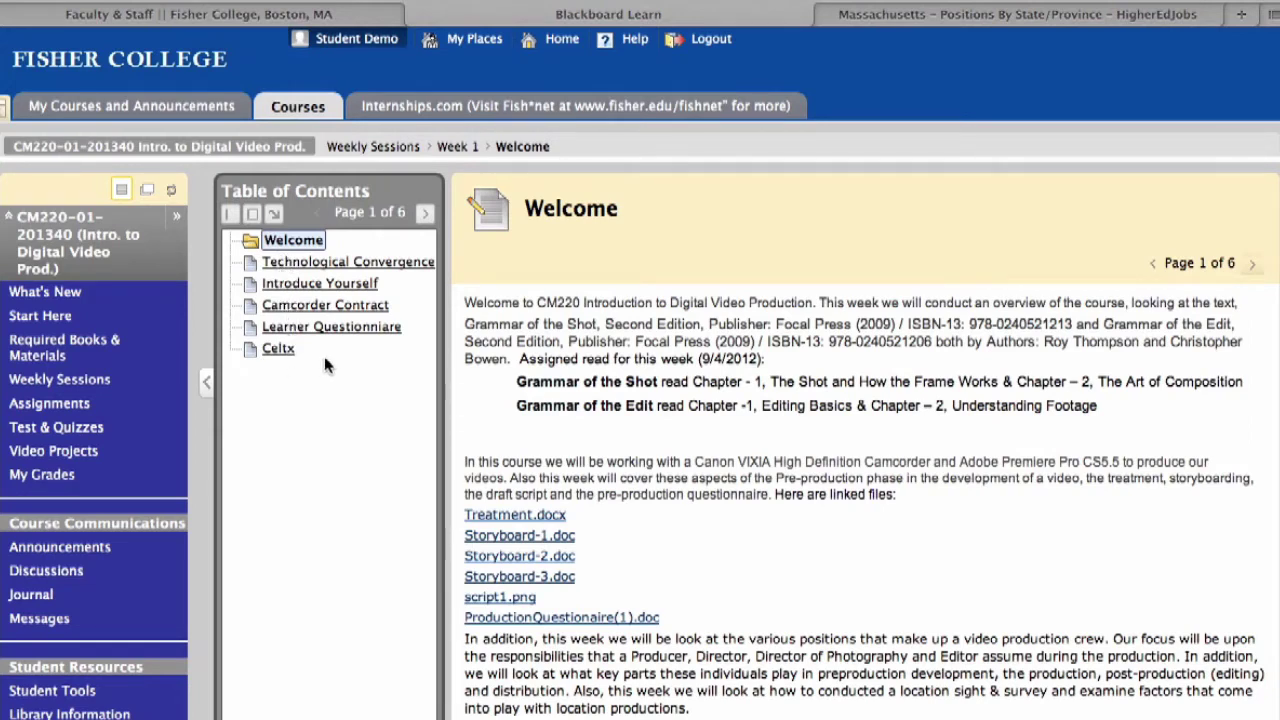
scroll(508, 390, "down", 1)
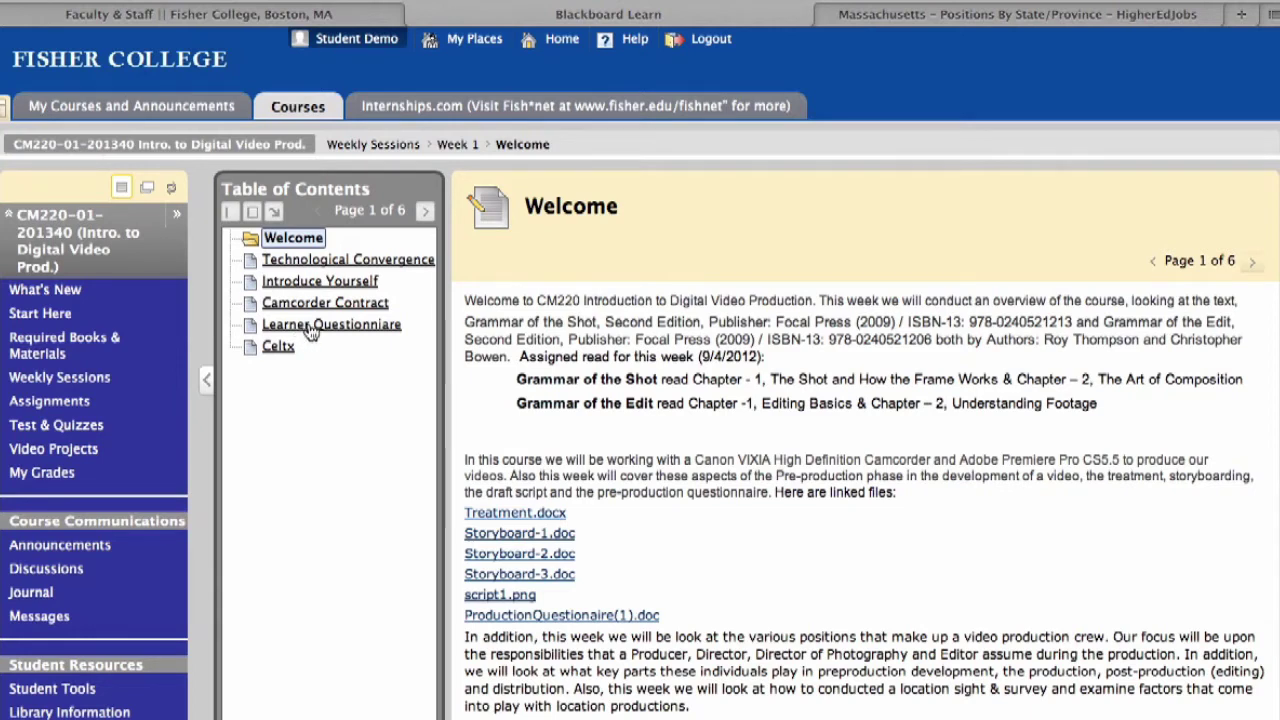
View the course's Assignments page and read through the project descriptions on the Video Projects page.
left_click(57, 411)
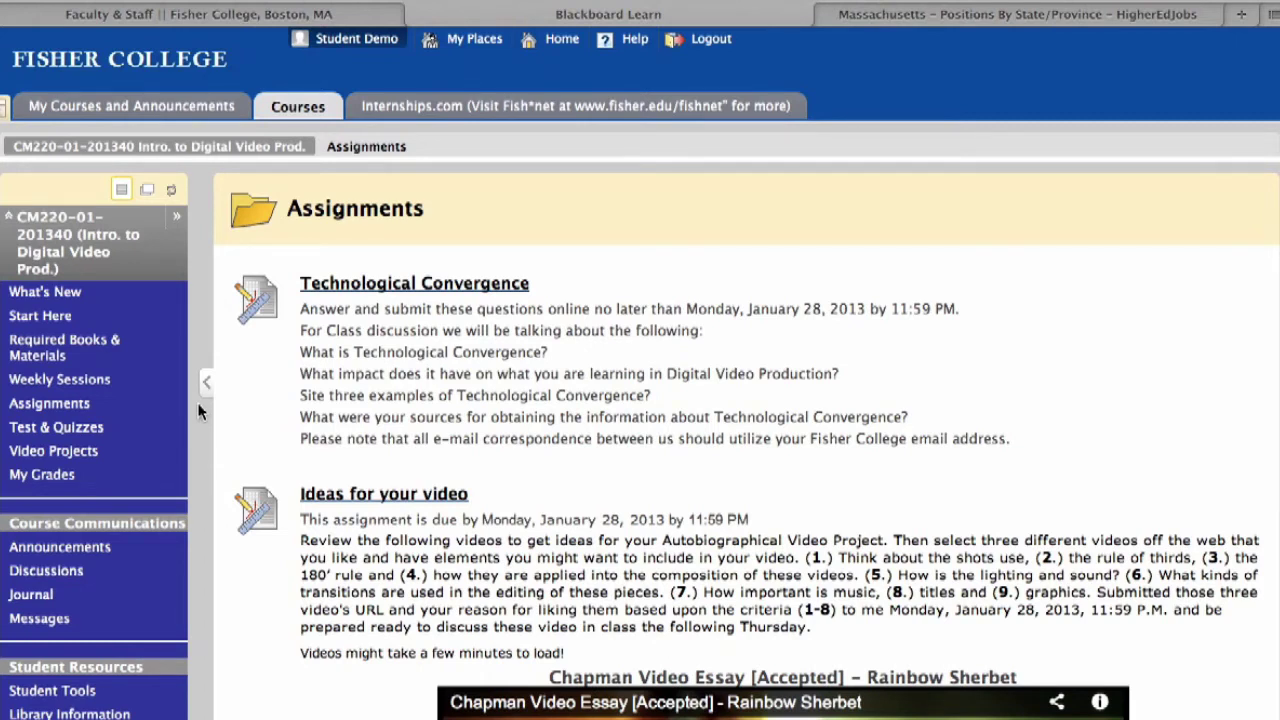
left_click(53, 451)
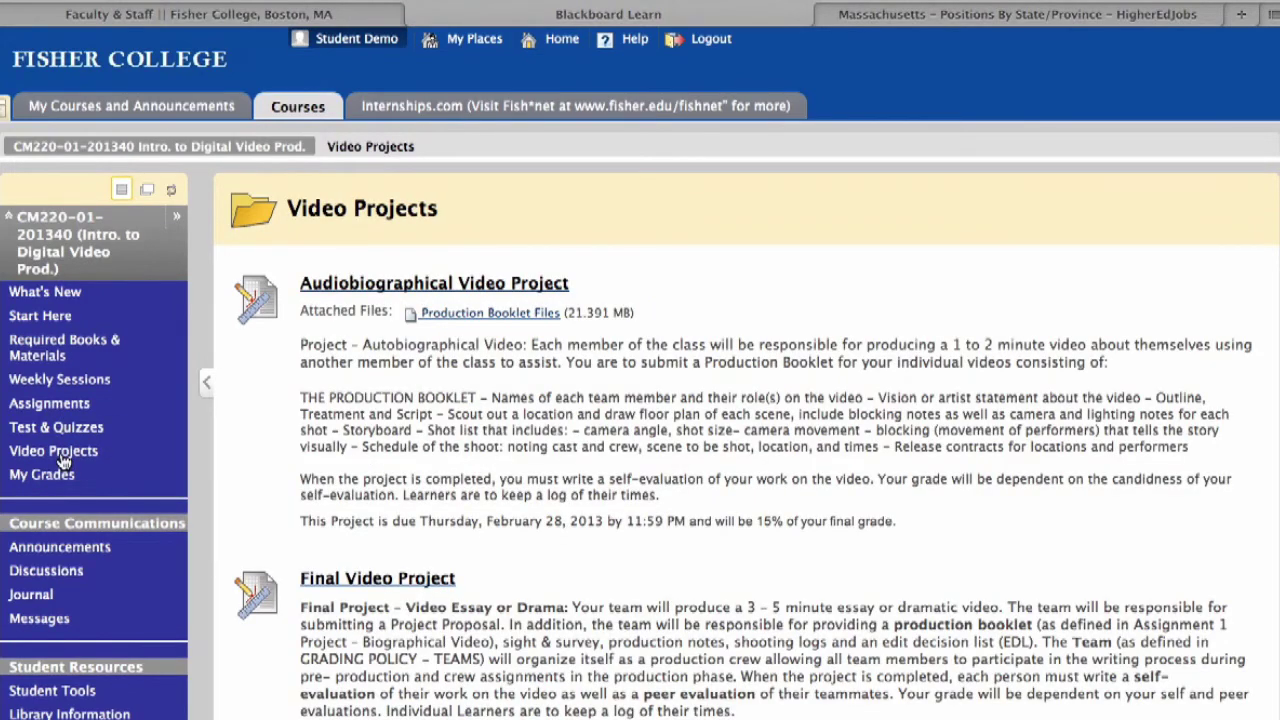
scroll(63, 460, "down", 2)
scroll(63, 460, "down", 1)
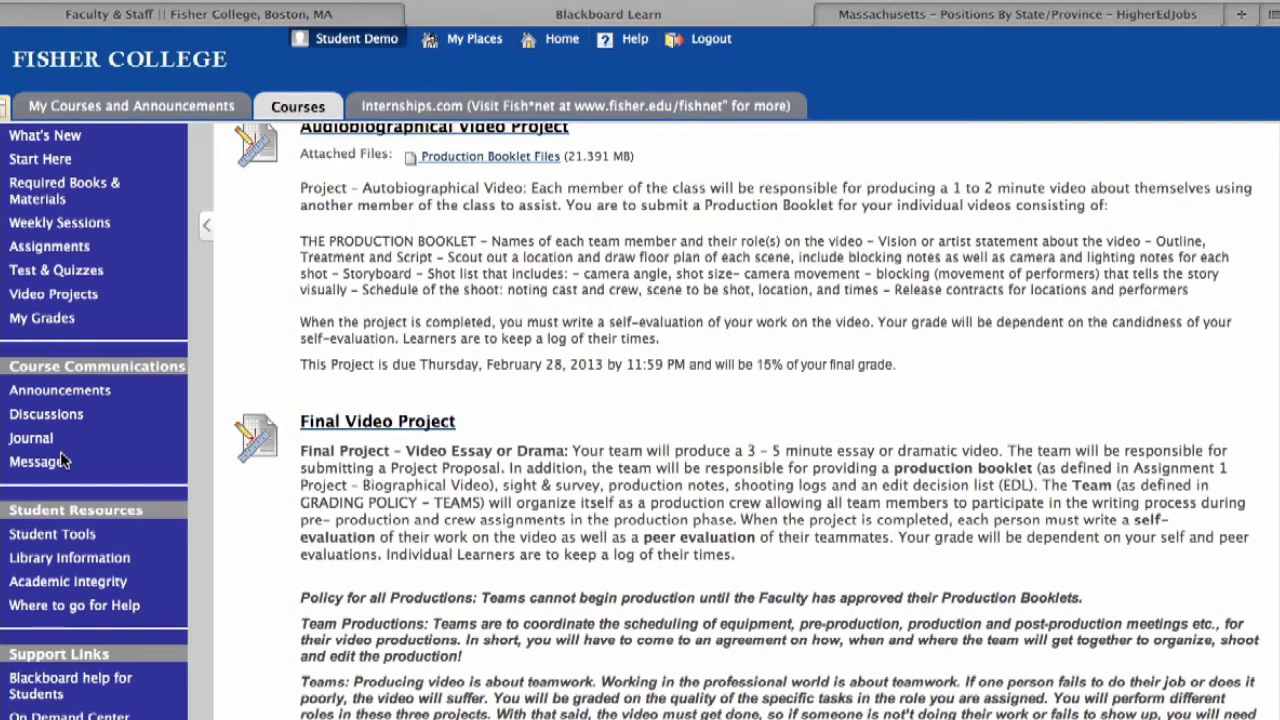
View the Test & Quizzes page and the course's Announcements page.
left_click(55, 271)
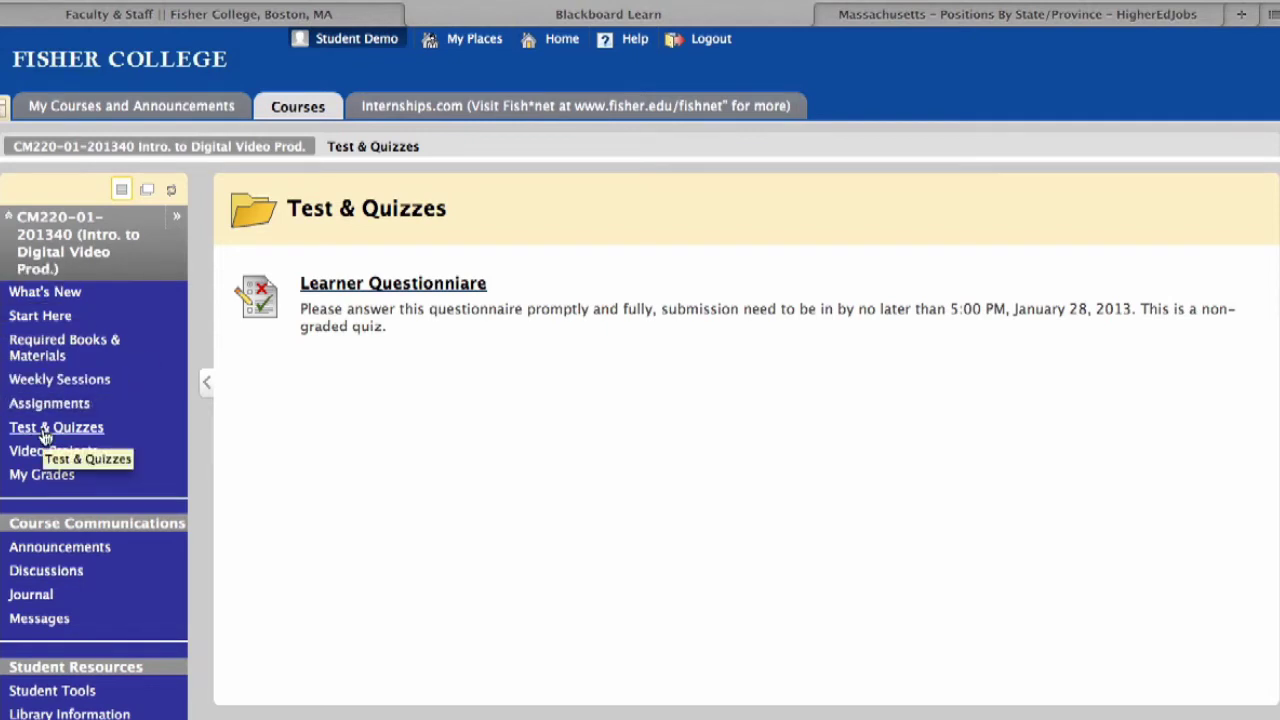
scroll(80, 490, "down", 3)
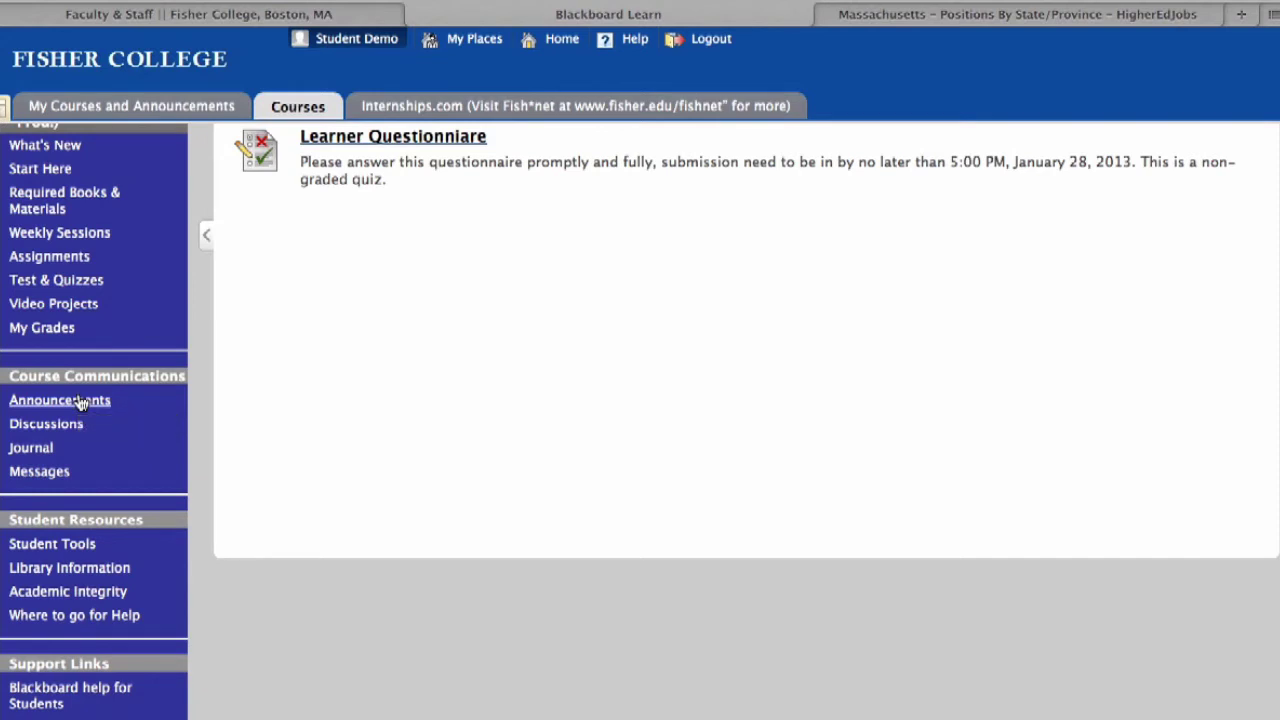
left_click(80, 402)
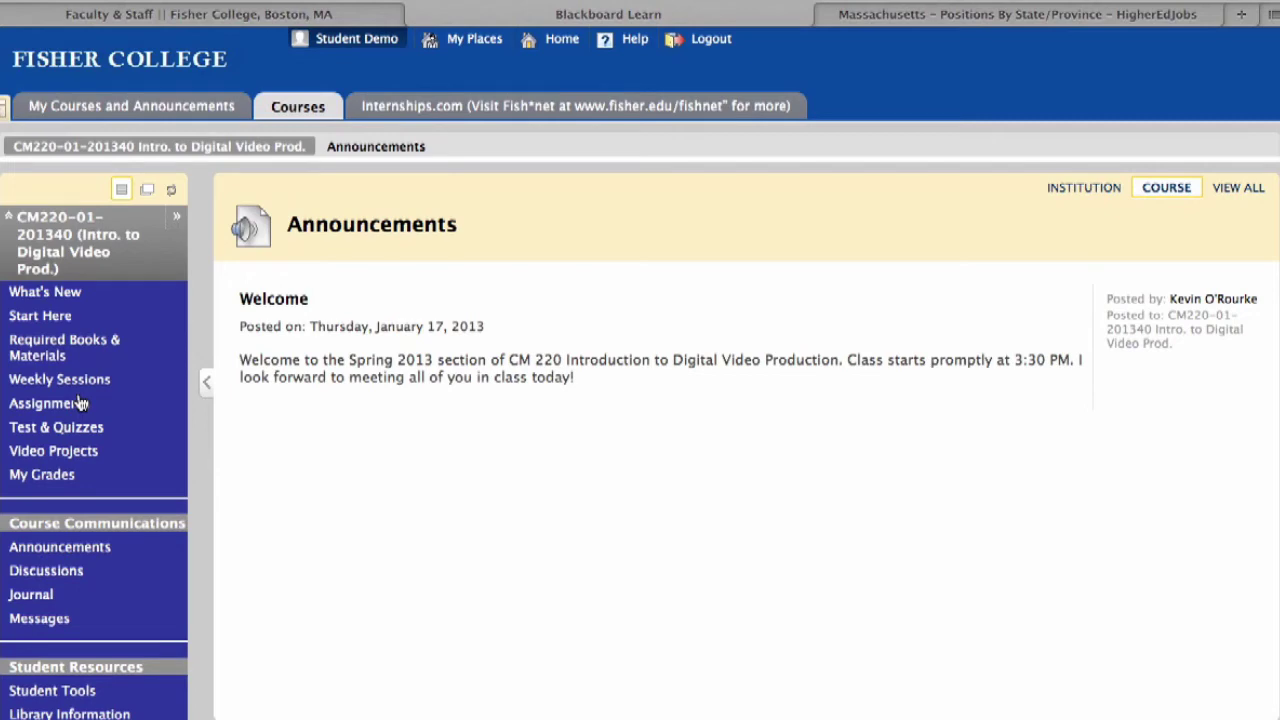
Open the course's Discussion Board to view its forums.
scroll(80, 405, "down", 3)
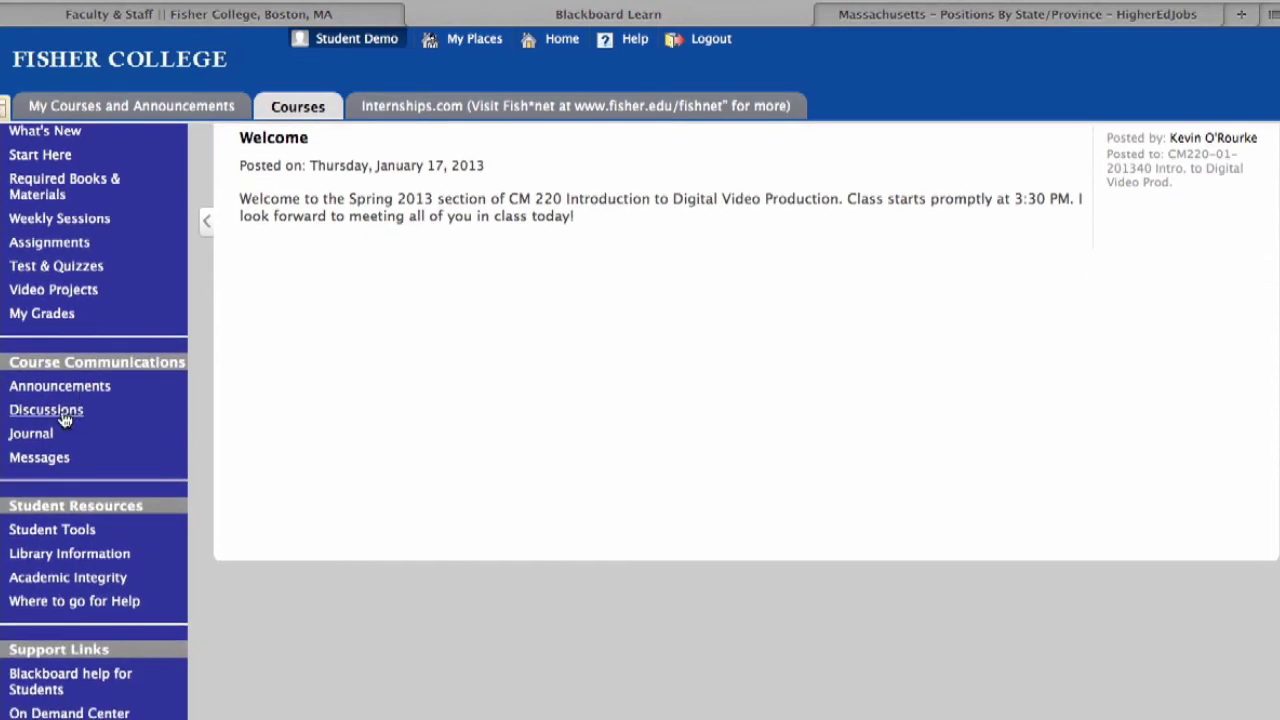
left_click(46, 410)
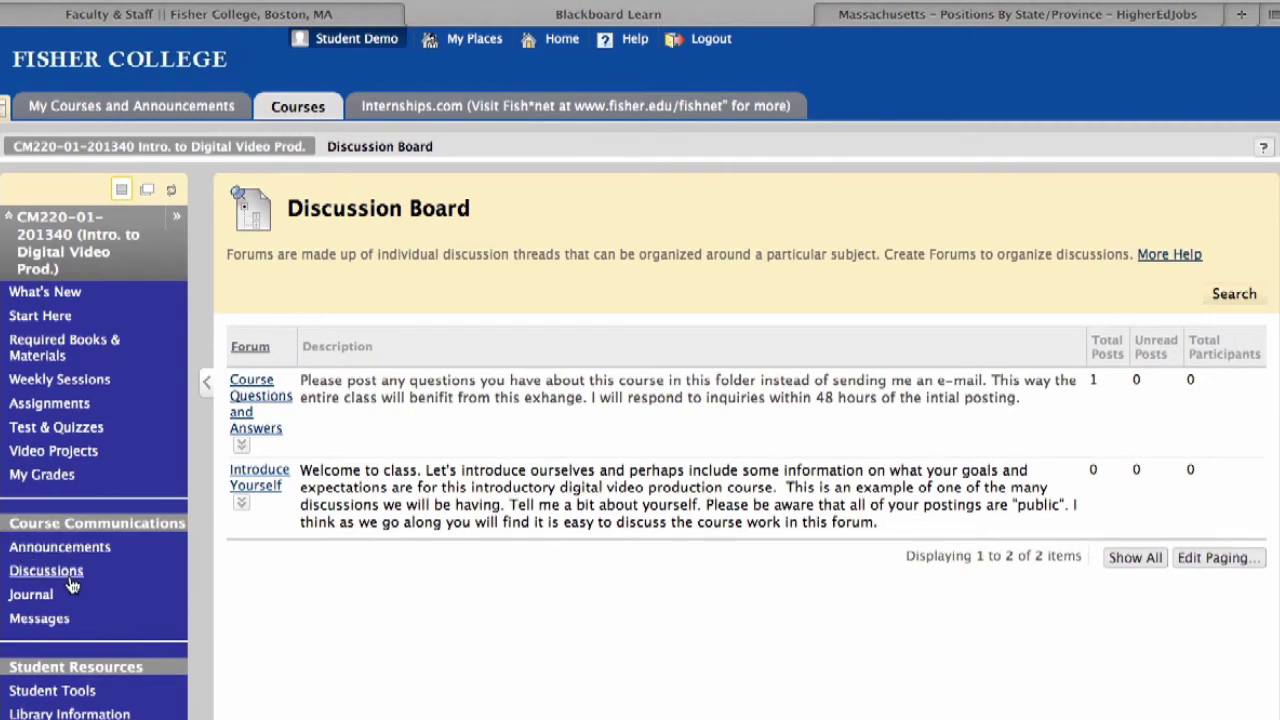
Open the Student Journal and bring up a blank journal entry form to view its fields.
scroll(72, 583, "down", 1)
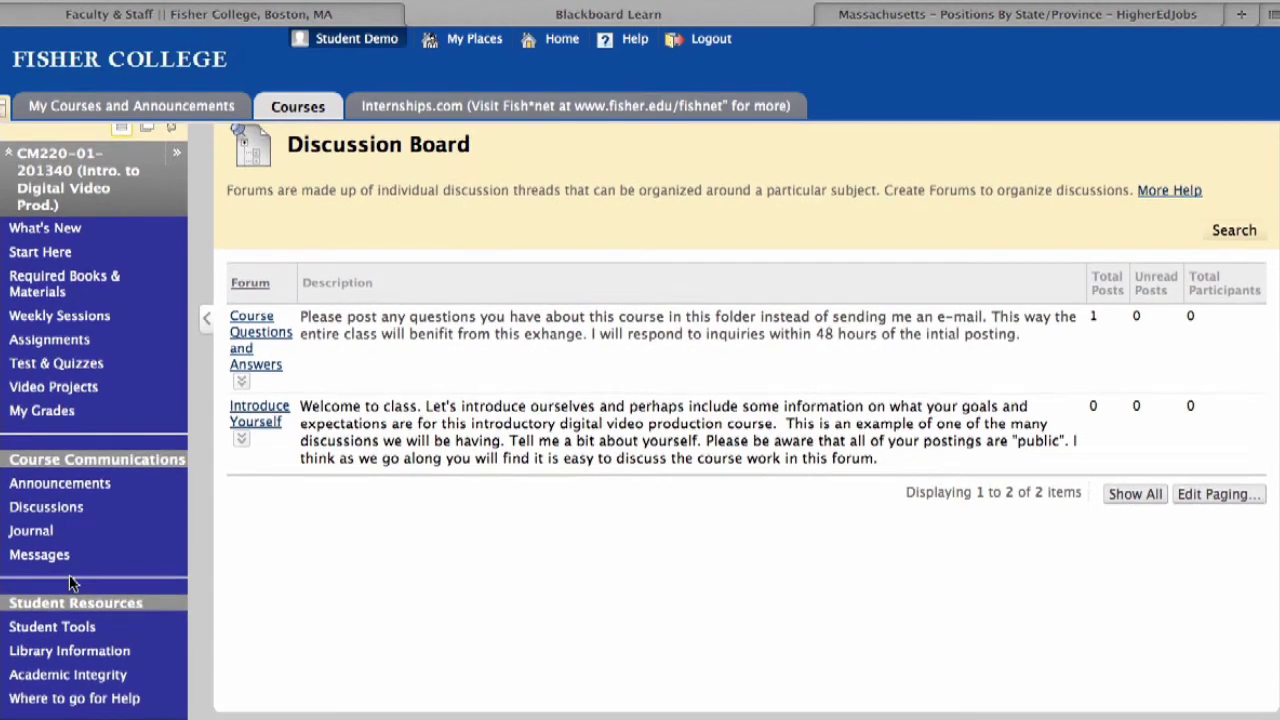
left_click(31, 533)
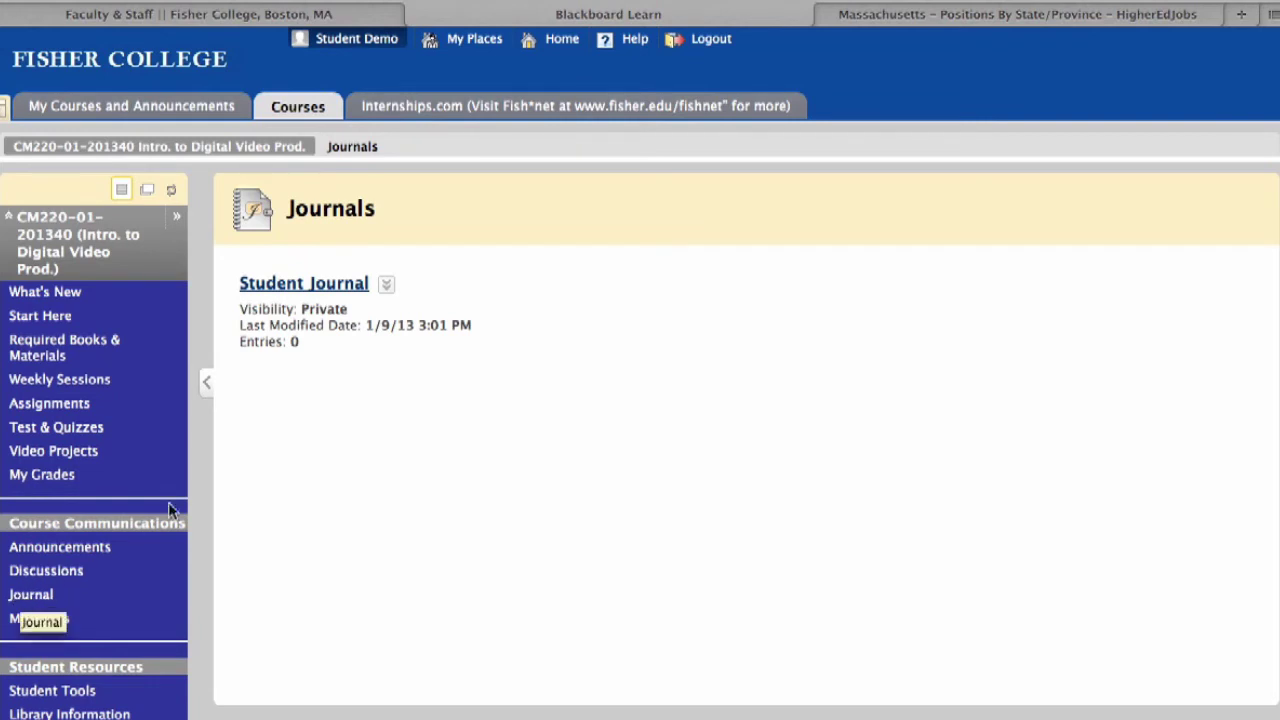
left_click(289, 287)
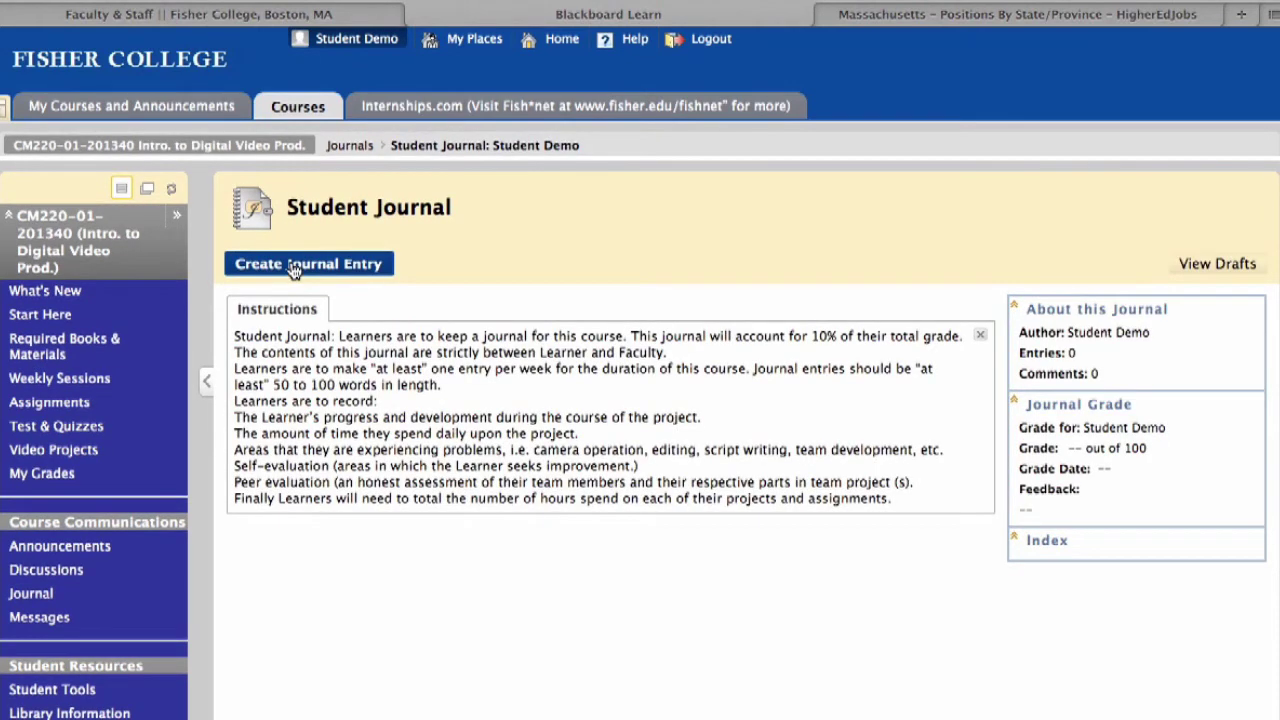
left_click(293, 264)
scroll(315, 417, "down", 4)
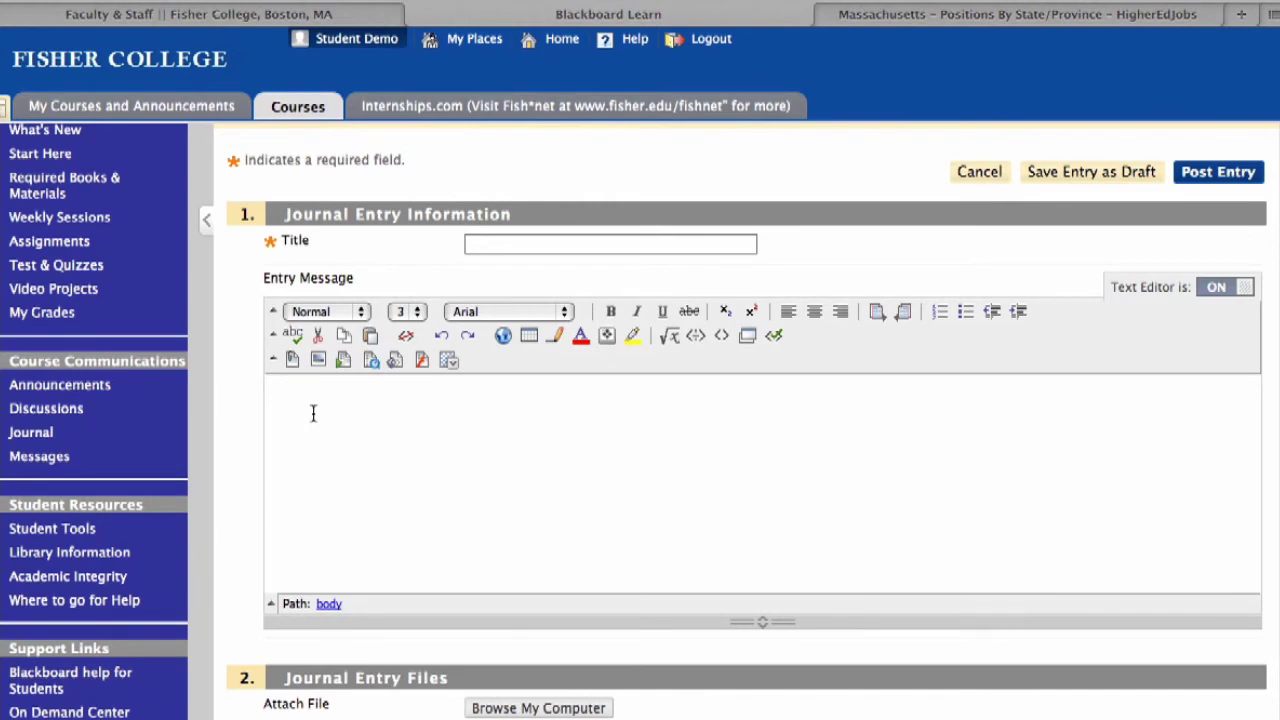
Open the Student Tools page of the course.
scroll(185, 441, "down", 1)
scroll(150, 458, "down", 4)
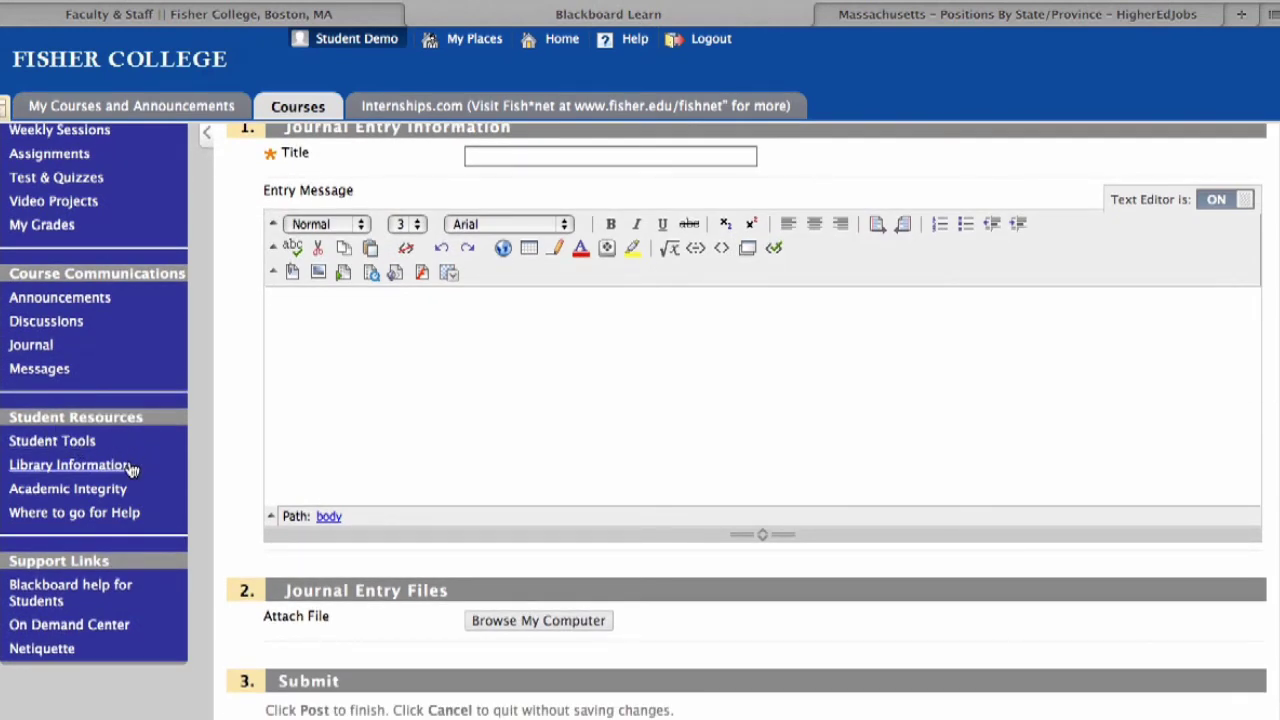
left_click(62, 446)
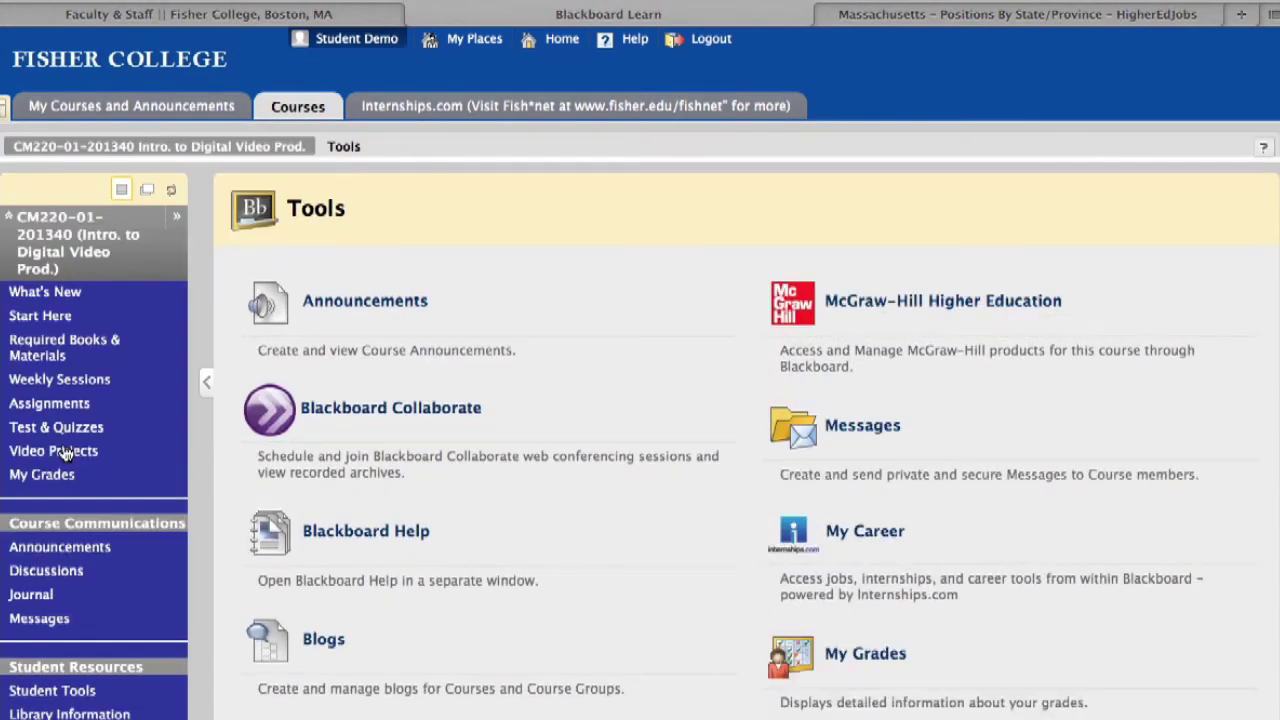
View the course's Academic Integrity page and the Where to go for Help page under Student Resources.
scroll(62, 452, "down", 5)
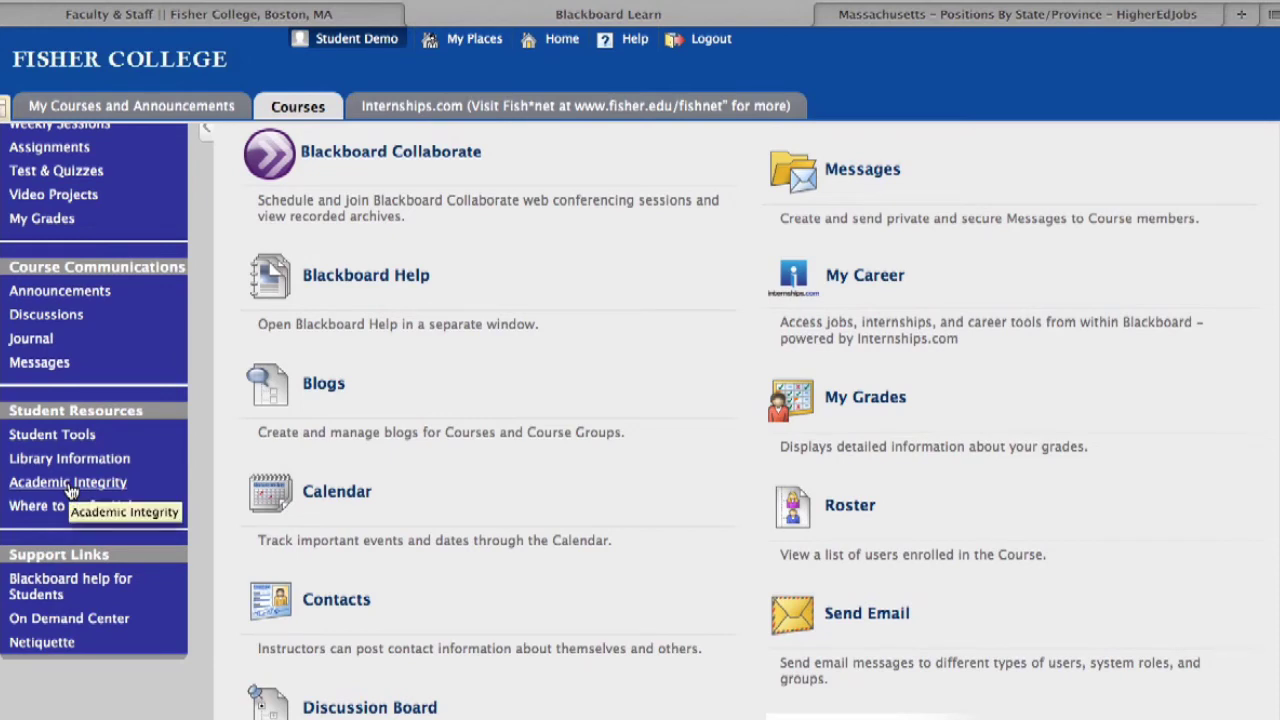
left_click(70, 486)
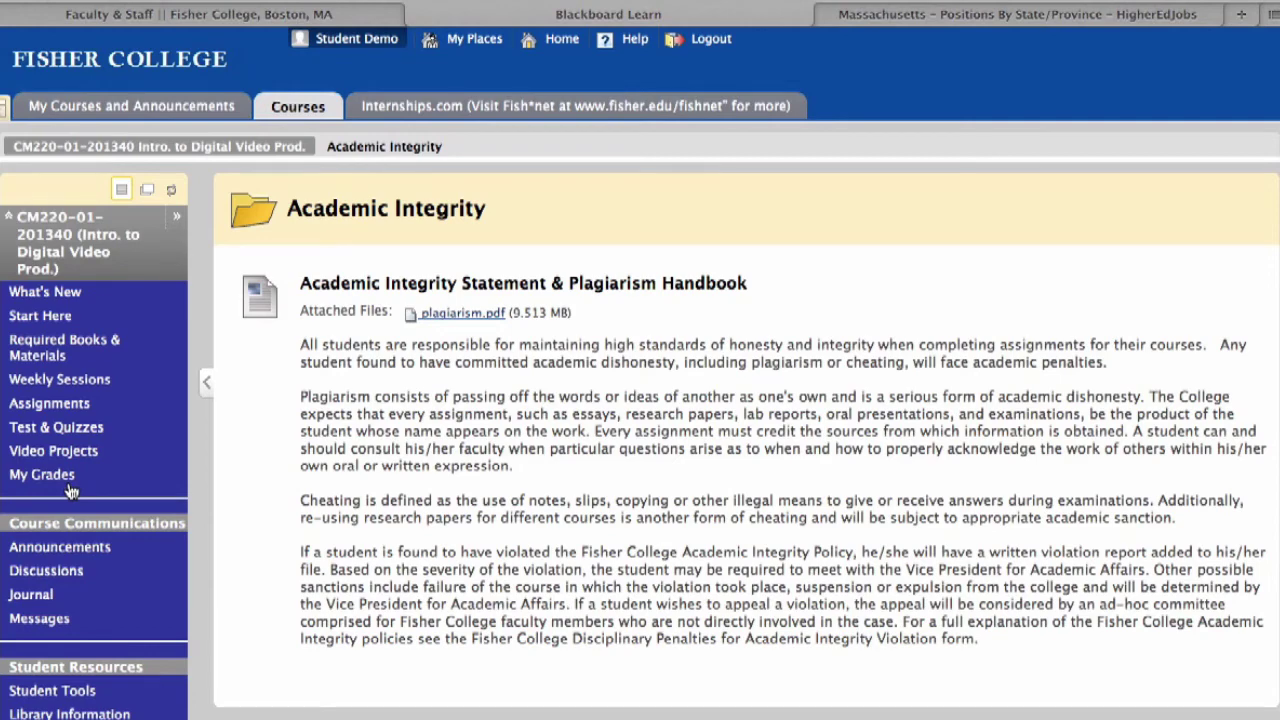
scroll(70, 490, "down", 4)
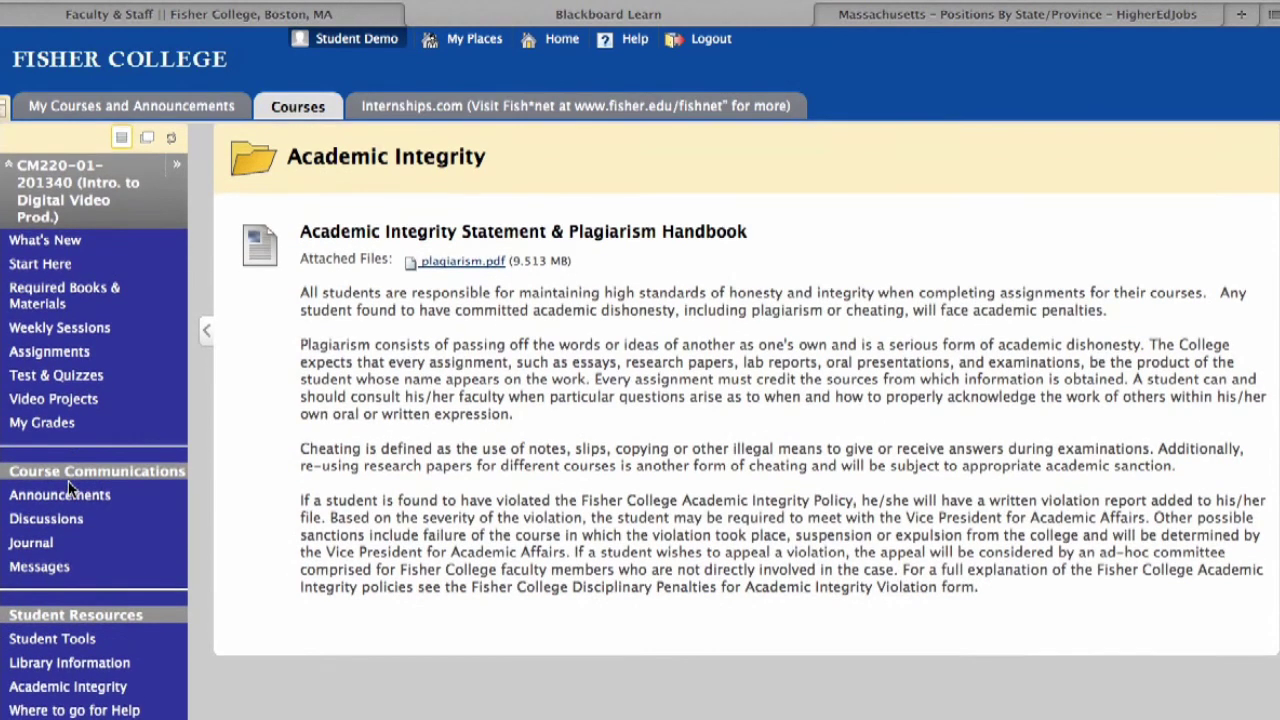
scroll(60, 540, "up", 1)
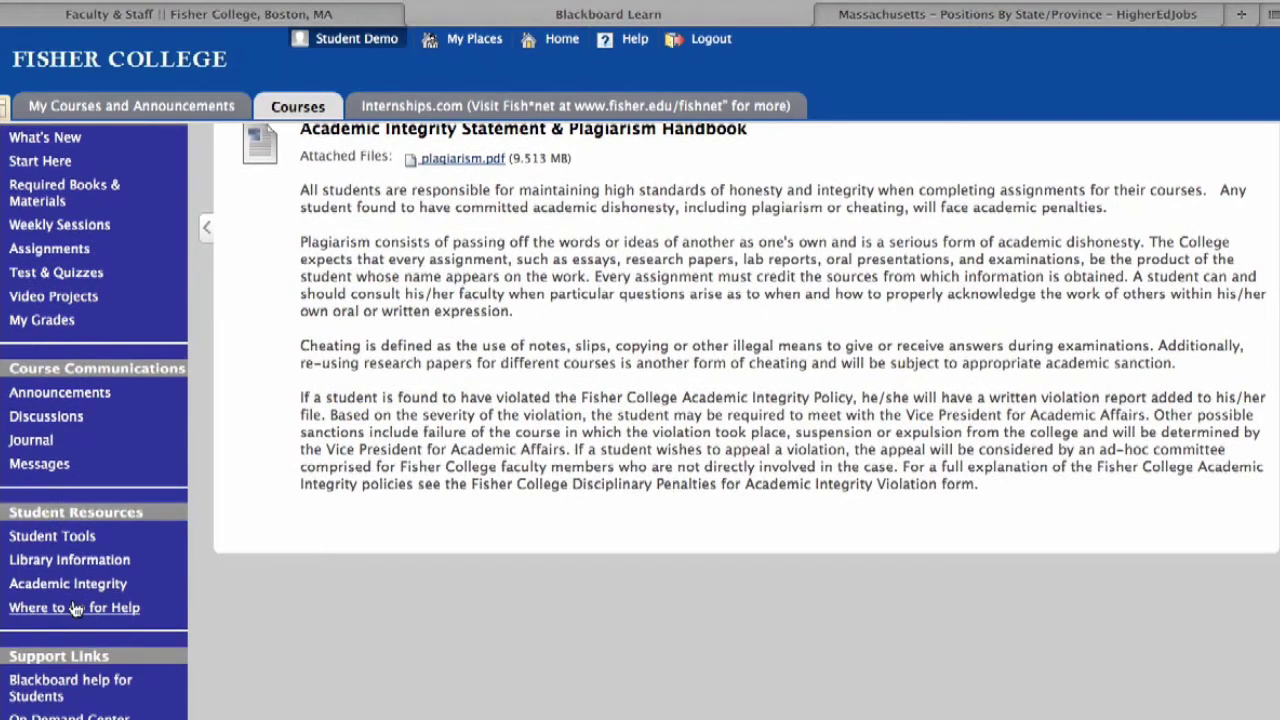
left_click(74, 608)
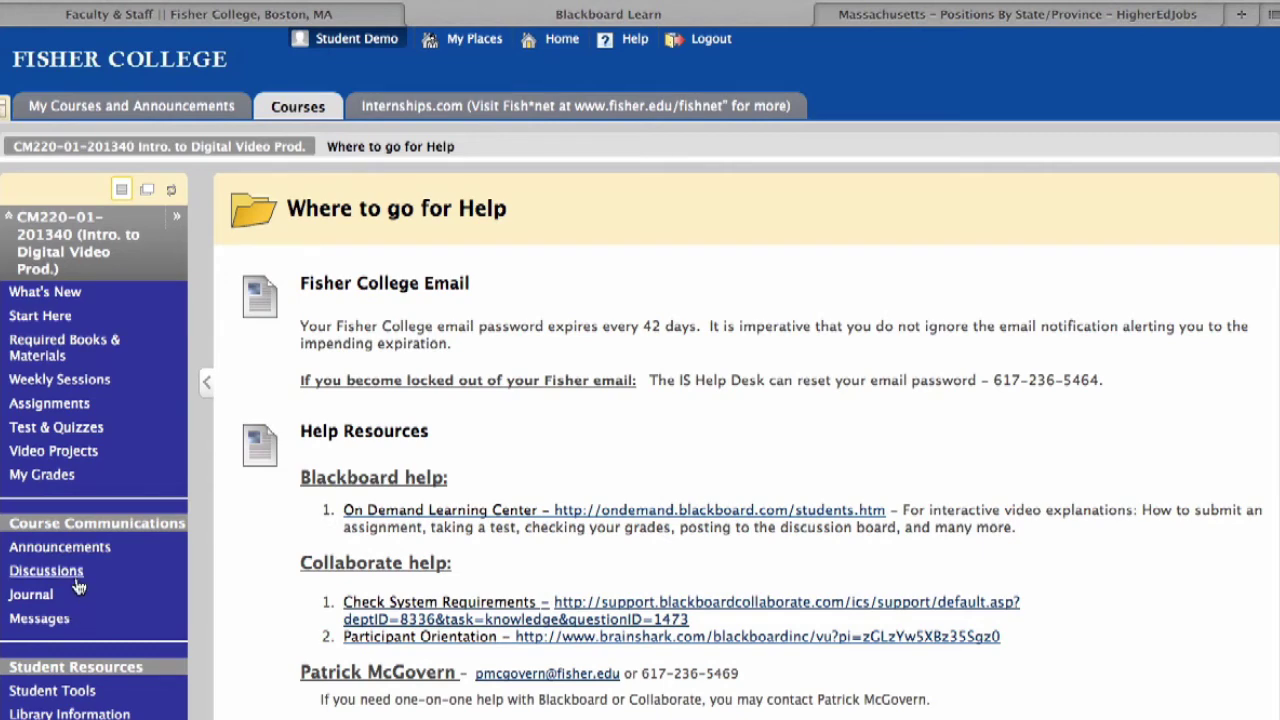
View the Blackboard help for Students site from the Support Links and return to the course.
scroll(80, 574, "down", 4)
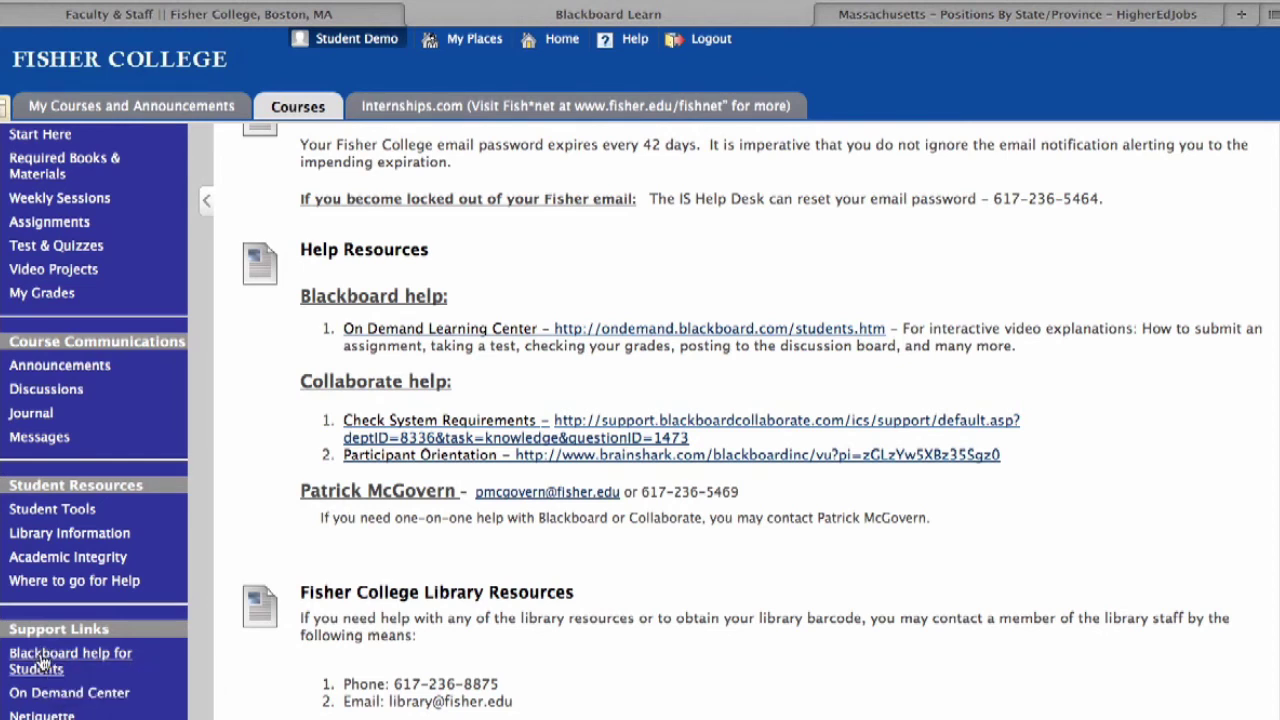
left_click(42, 662)
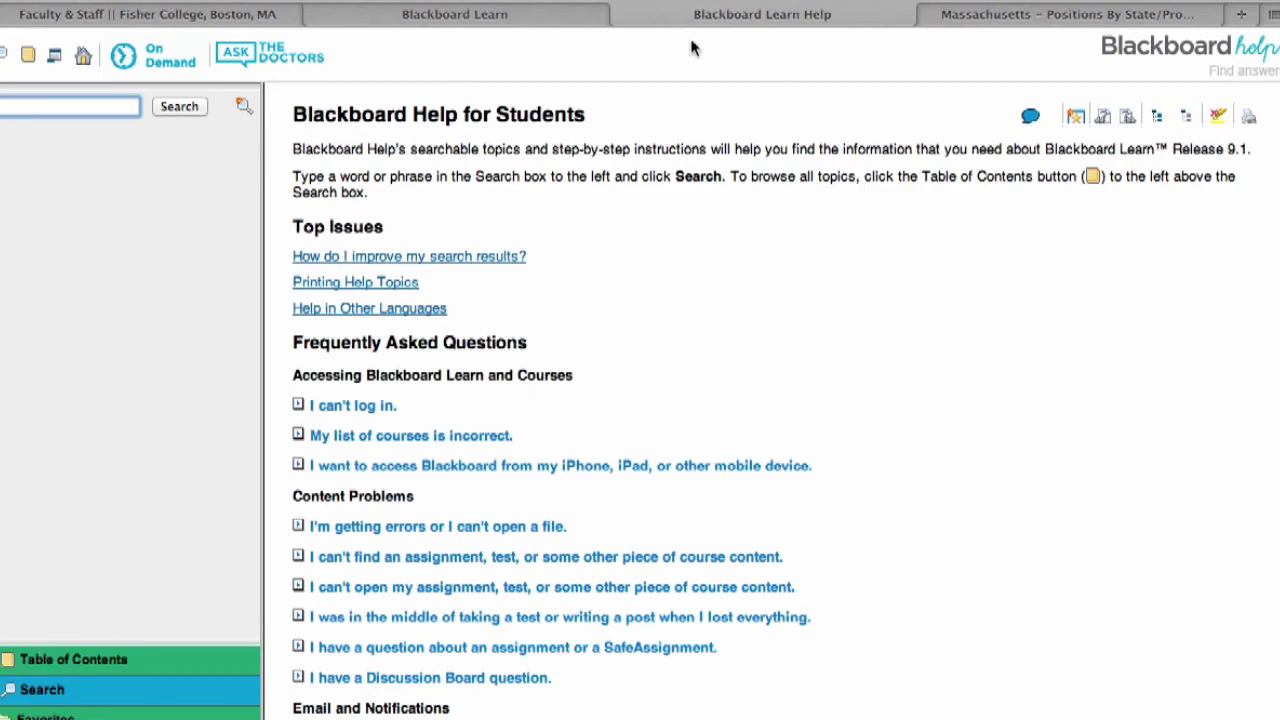
left_click(520, 18)
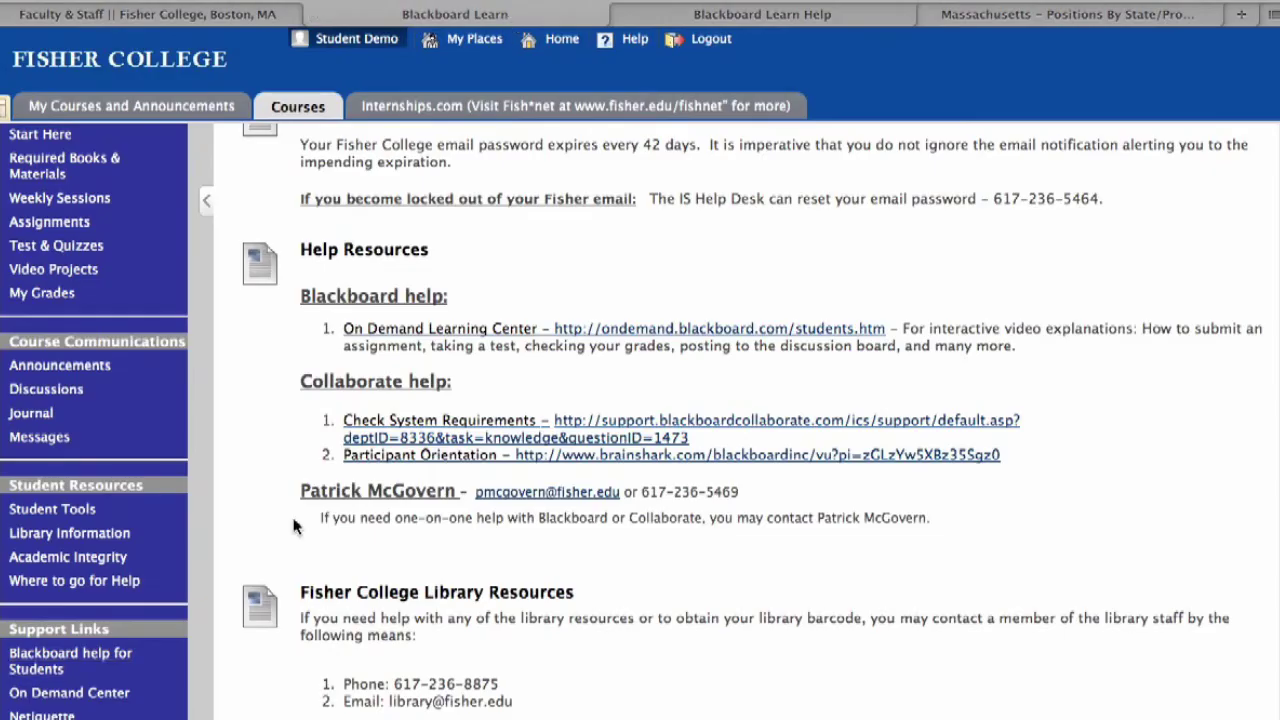
Look over the On Demand Center support page and return to the course's help page.
left_click(57, 694)
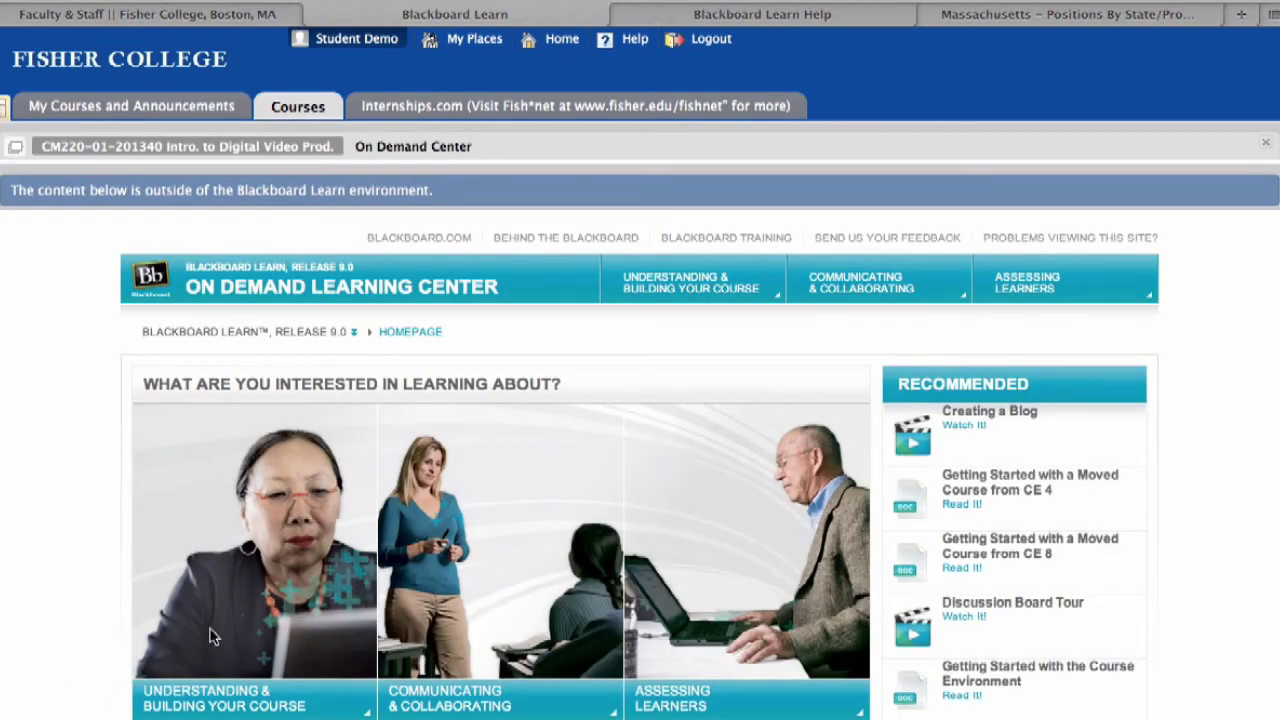
scroll(222, 620, "down", 3)
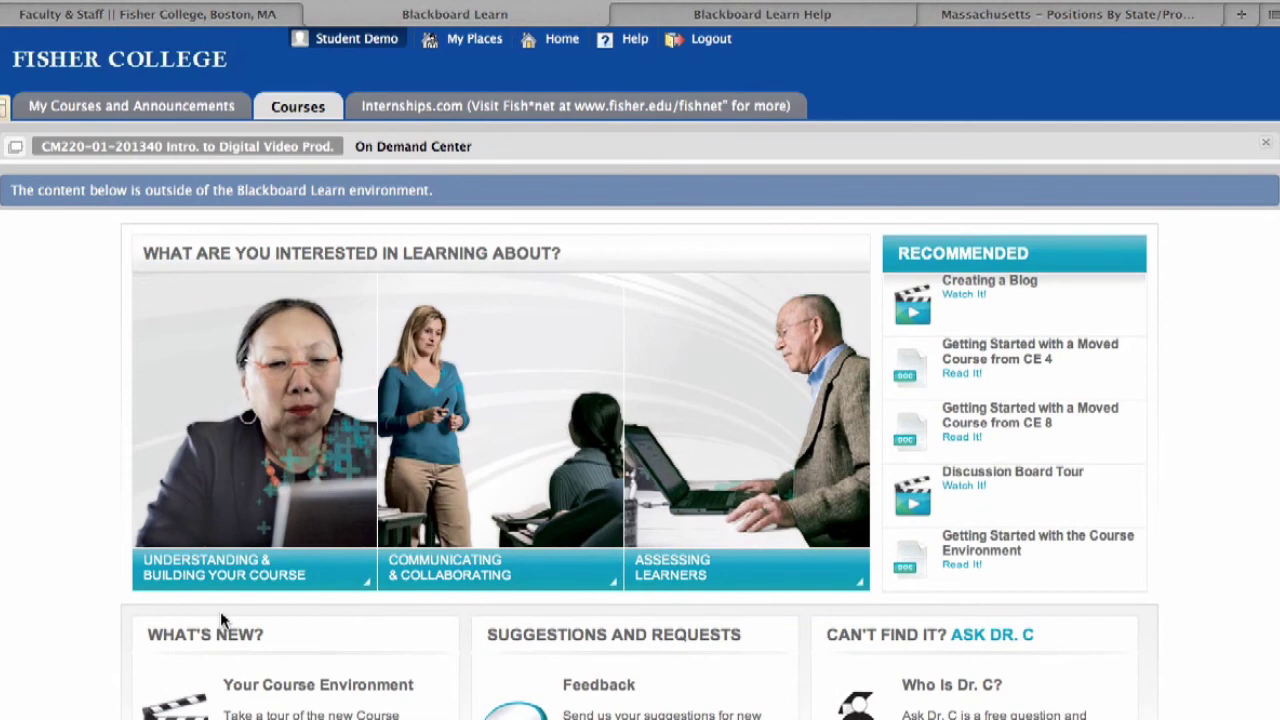
left_click(660, 14)
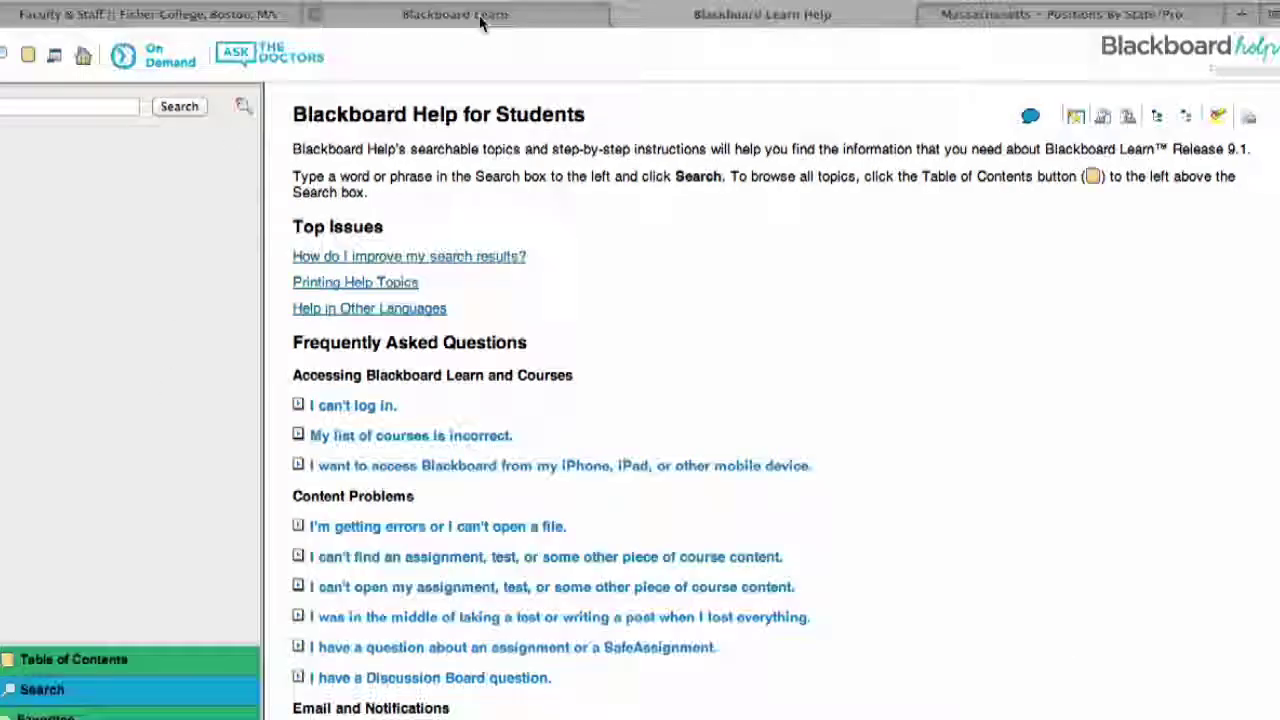
left_click(480, 16)
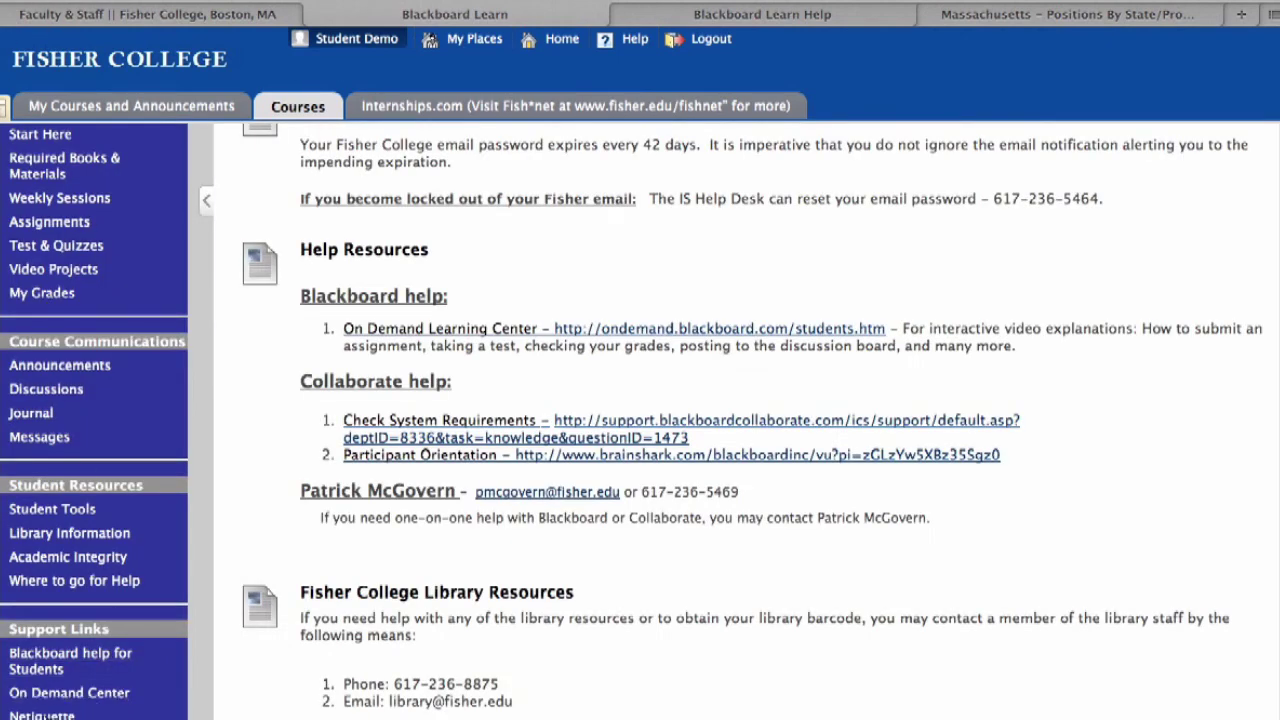
Read through the Netiquette page's core rules and go back to the course.
left_click(42, 714)
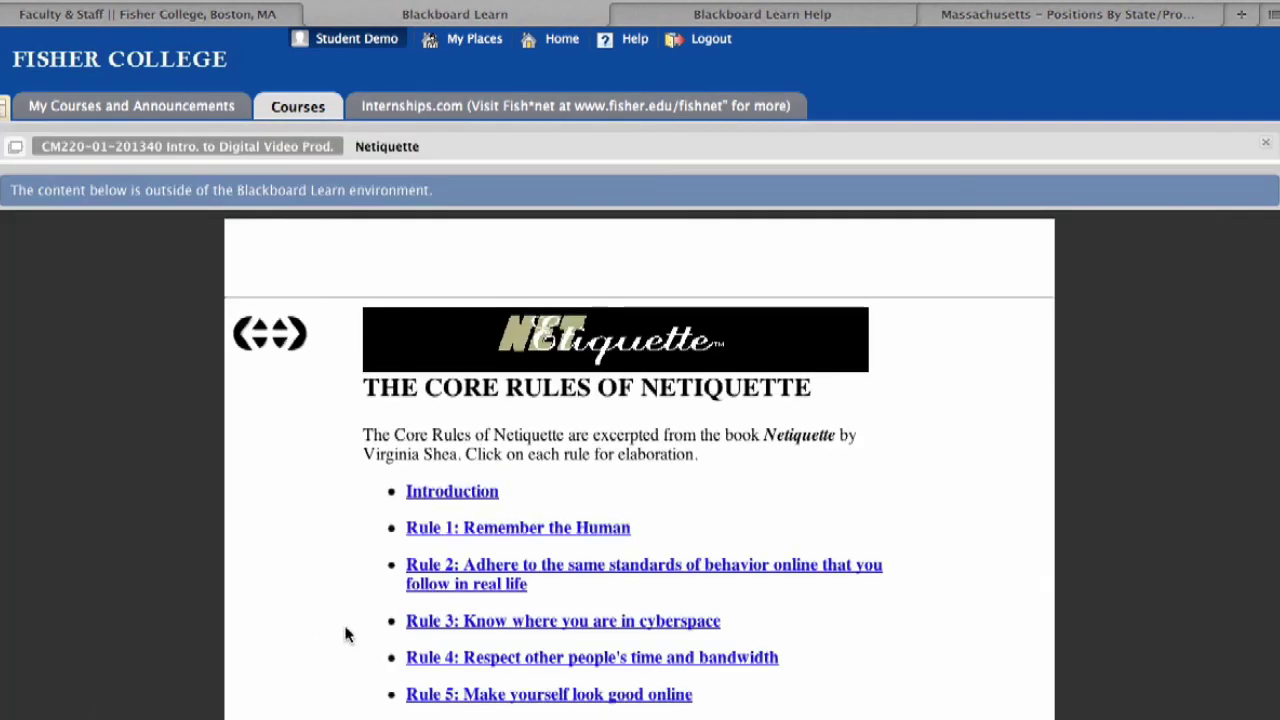
scroll(348, 558, "down", 3)
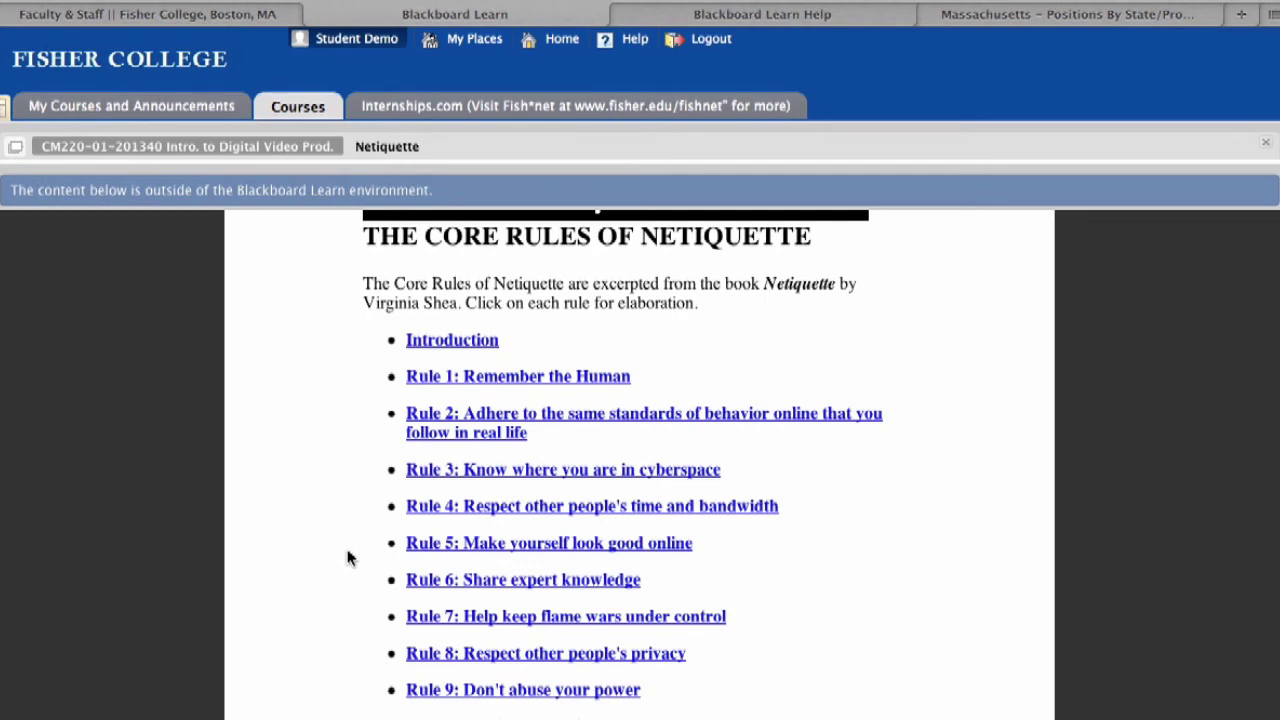
scroll(348, 558, "up", 3)
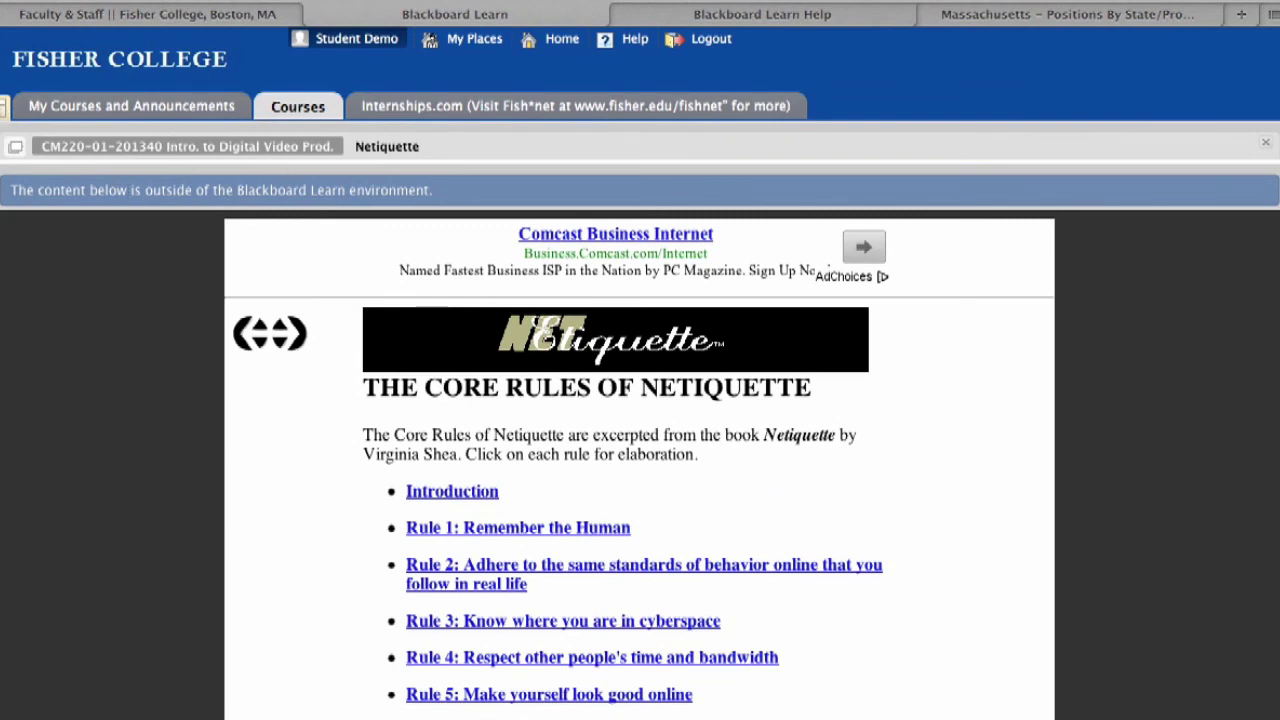
key("super+bracketleft")
Open the Week 1 folder in Weekly Sessions to view its Welcome page.
scroll(120, 287, "up", 3)
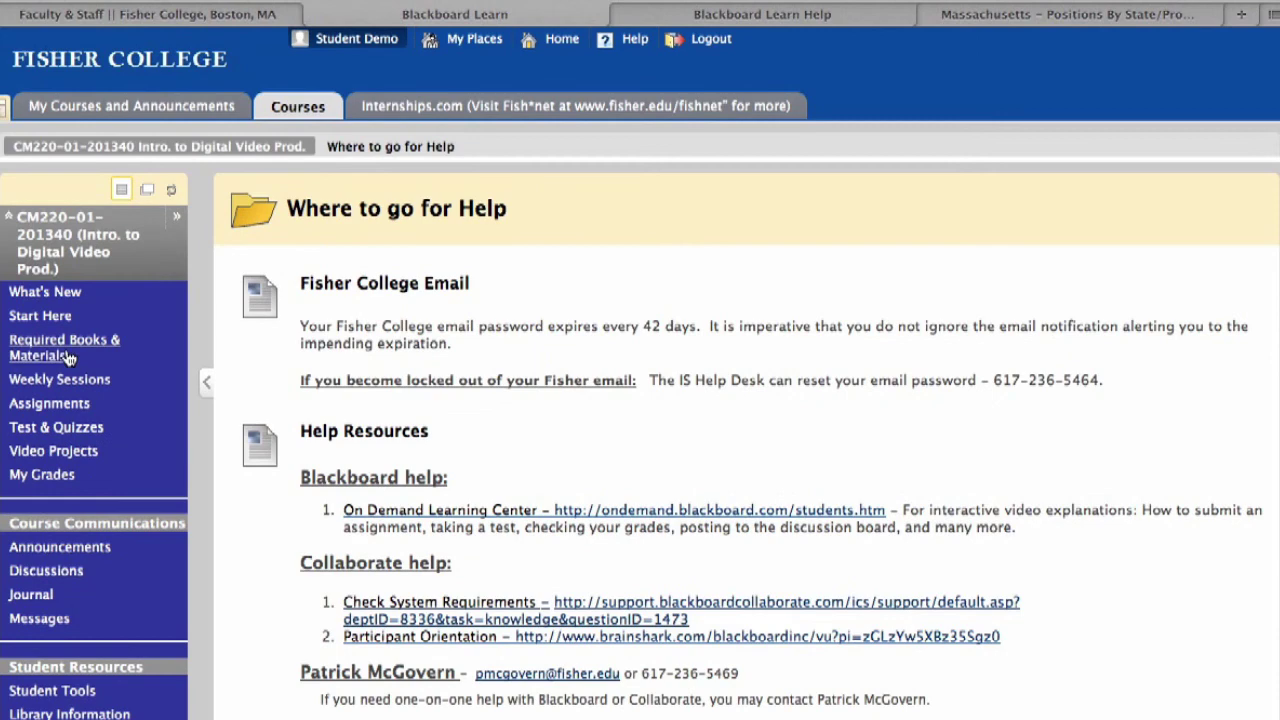
left_click(50, 379)
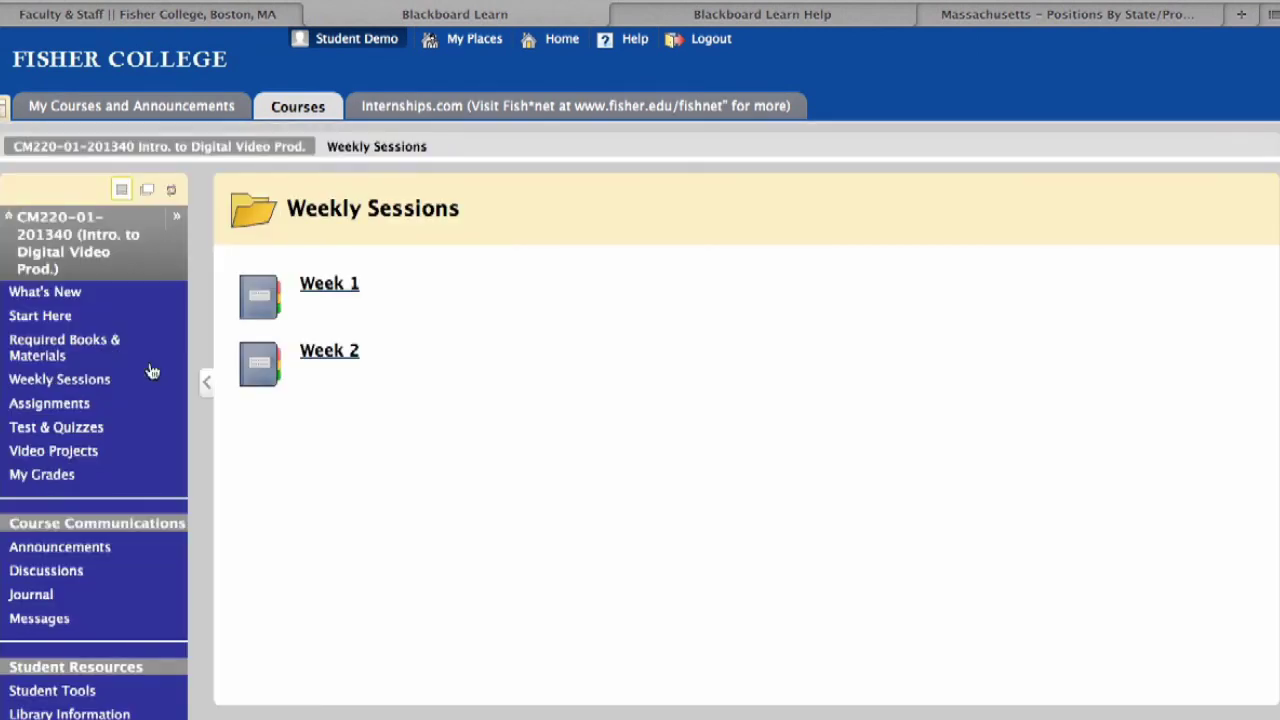
left_click(312, 288)
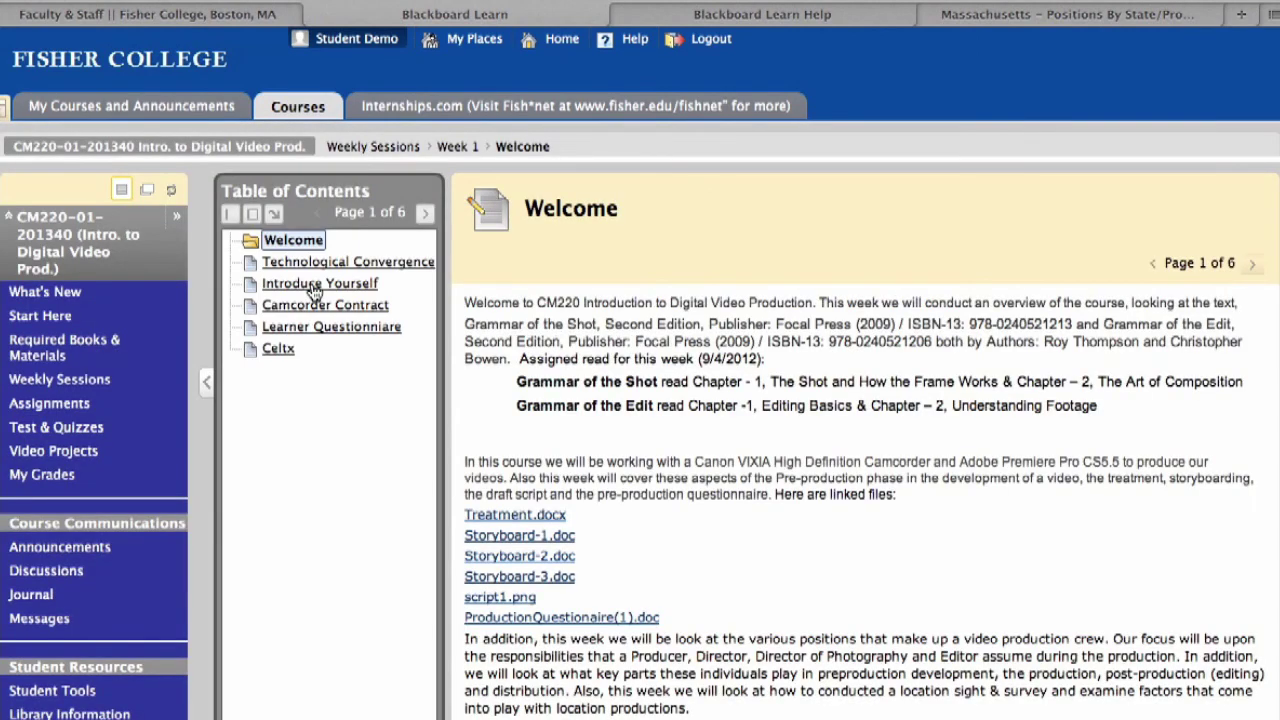